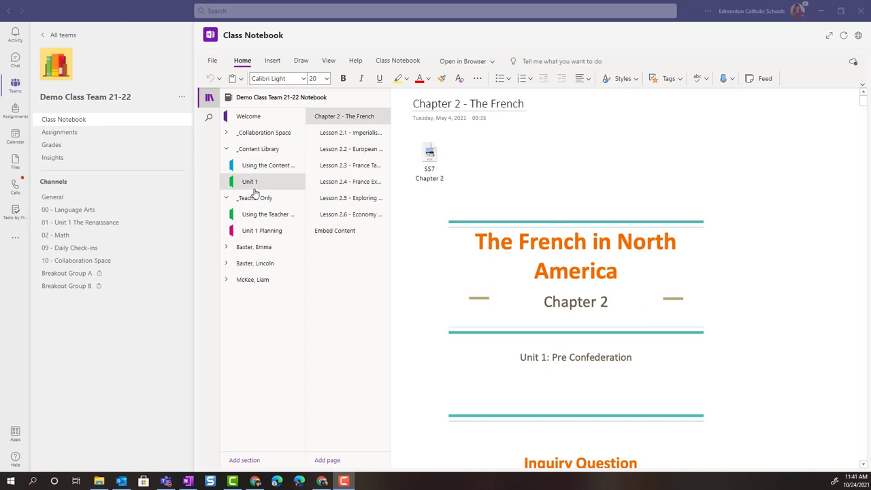
Step: Create a new page in Unit 1 and title it 'Jacques Cartier Review'
{"action": "left_click", "coordinate": [341, 233]}
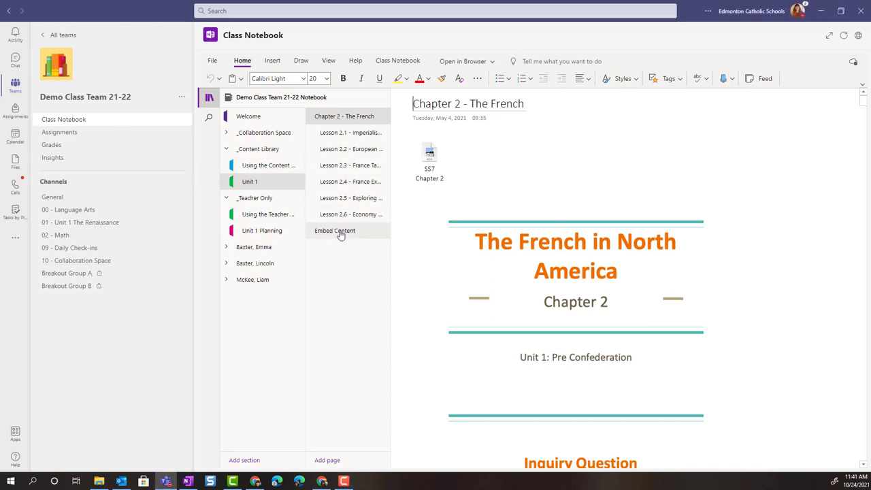
{"action": "left_click", "coordinate": [340, 233]}
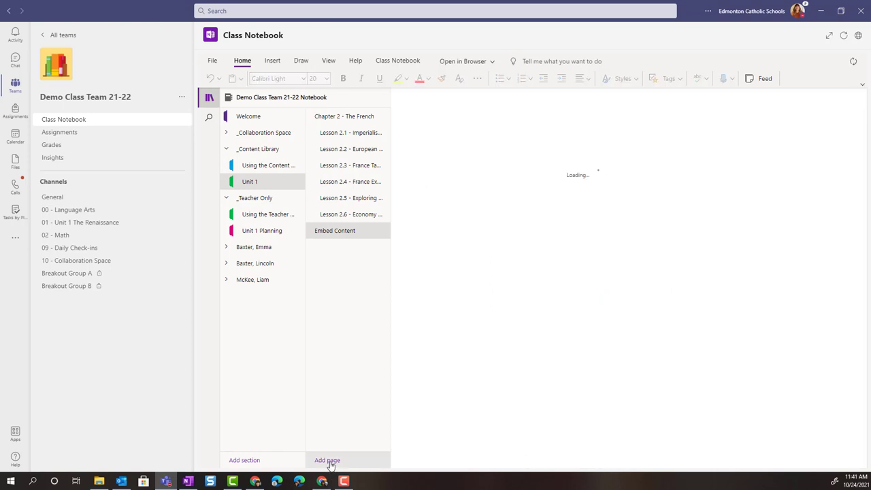
{"action": "left_click", "coordinate": [331, 462]}
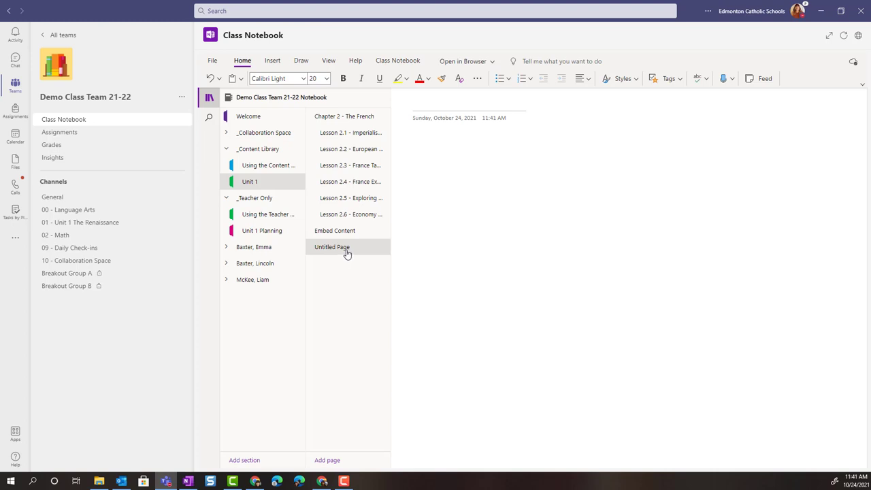
{"action": "left_click", "coordinate": [413, 102]}
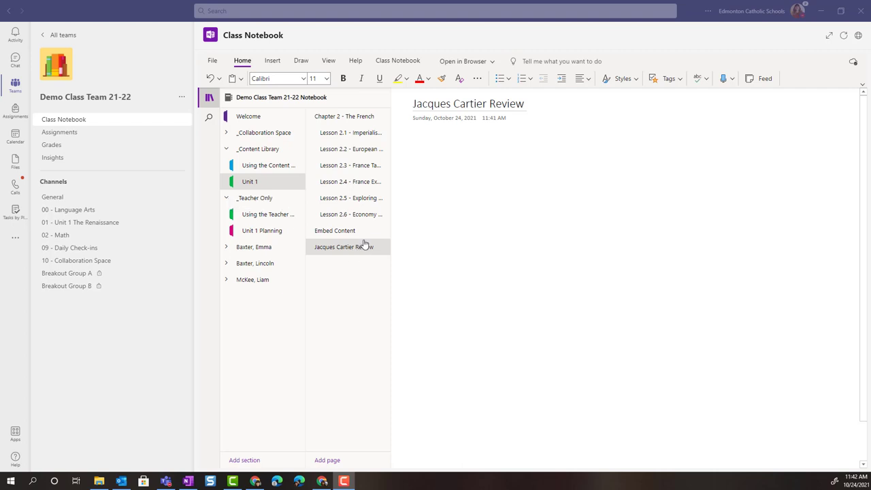
Step: Paste the sentence calling Cartier one of the first French explorers of the Gulf of St. Lawrence
{"action": "left_click", "coordinate": [403, 138]}
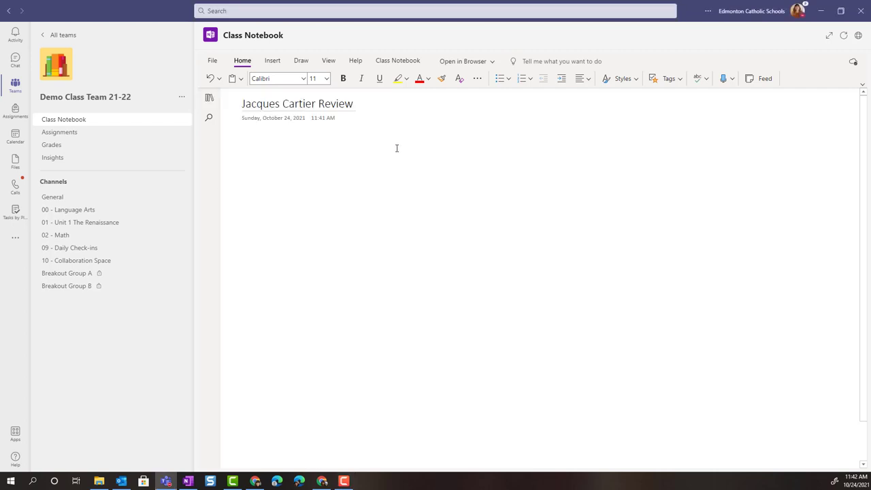
{"action": "key", "text": "F10"}
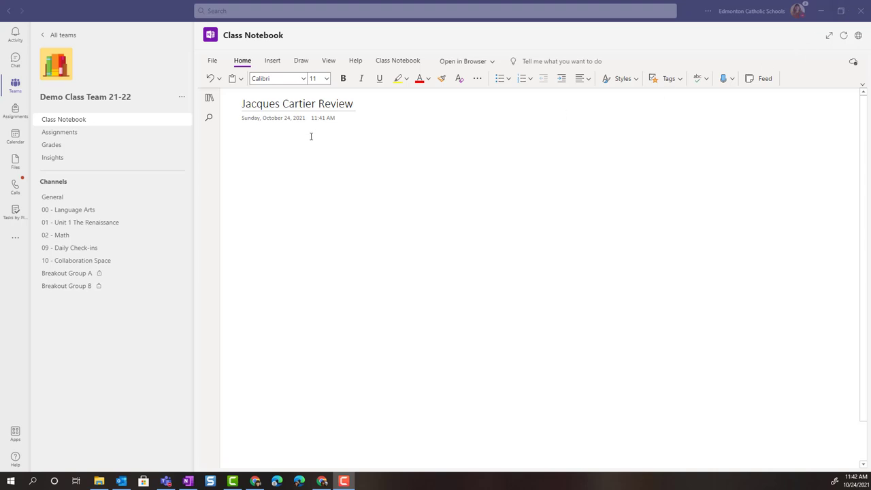
{"action": "type", "text": "Jacques Cartier = one of the first French Explorers to explore the Gulf of St. Lawrence"}
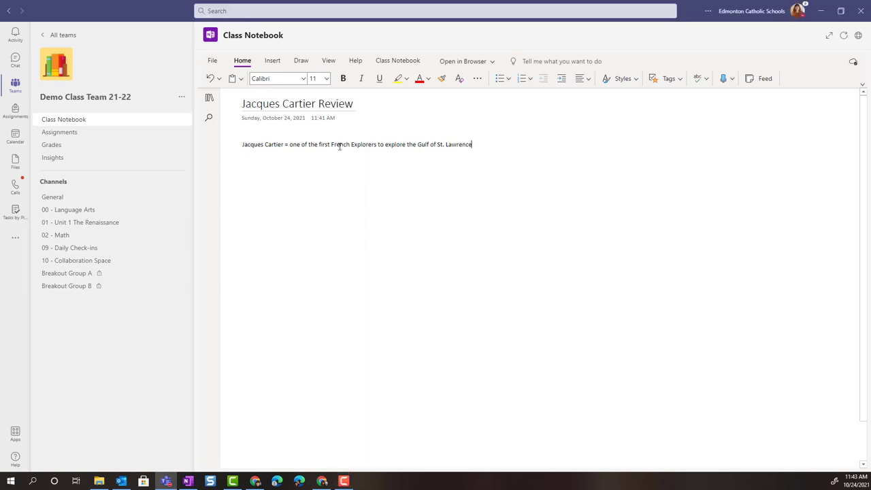
Step: Format the Jacques Cartier sentence as Arial 16 pt, bold, italic and underlined
{"action": "left_click_drag", "start_coordinate": [242, 145], "coordinate": [475, 145]}
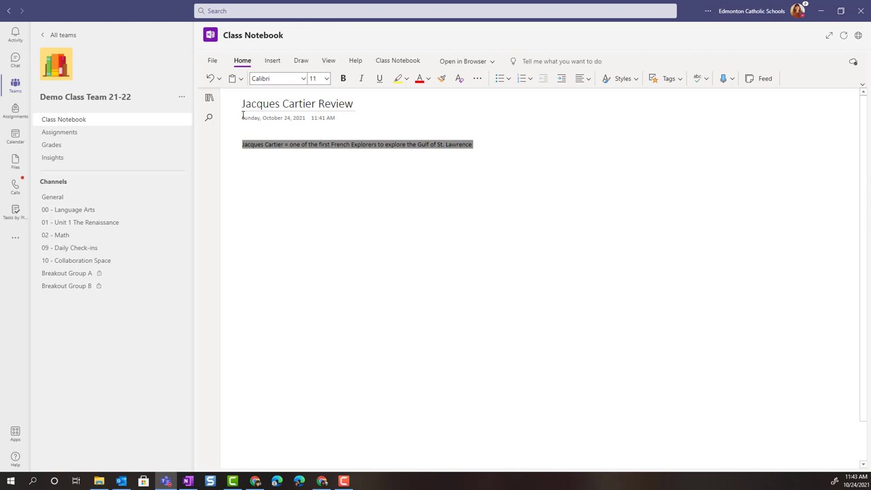
{"action": "left_click", "coordinate": [304, 79]}
{"action": "left_click", "coordinate": [295, 91]}
{"action": "left_click", "coordinate": [326, 79]}
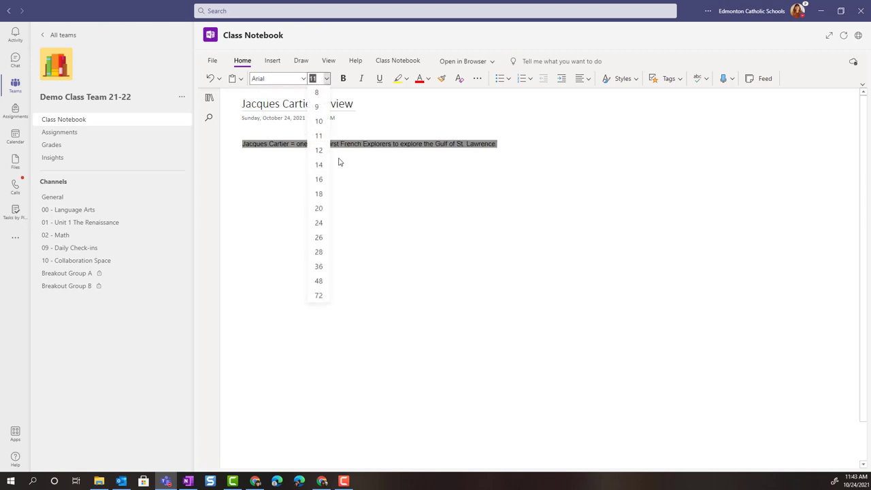
{"action": "left_click", "coordinate": [322, 179]}
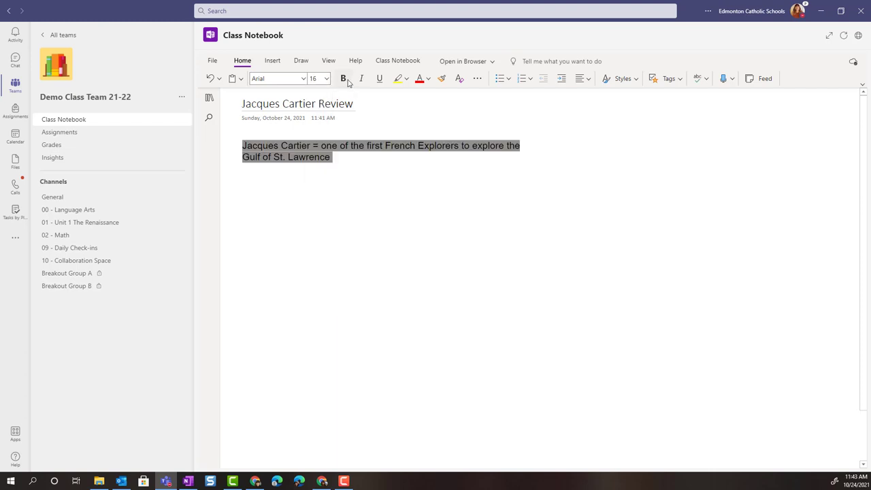
{"action": "left_click", "coordinate": [343, 78]}
{"action": "left_click", "coordinate": [366, 79]}
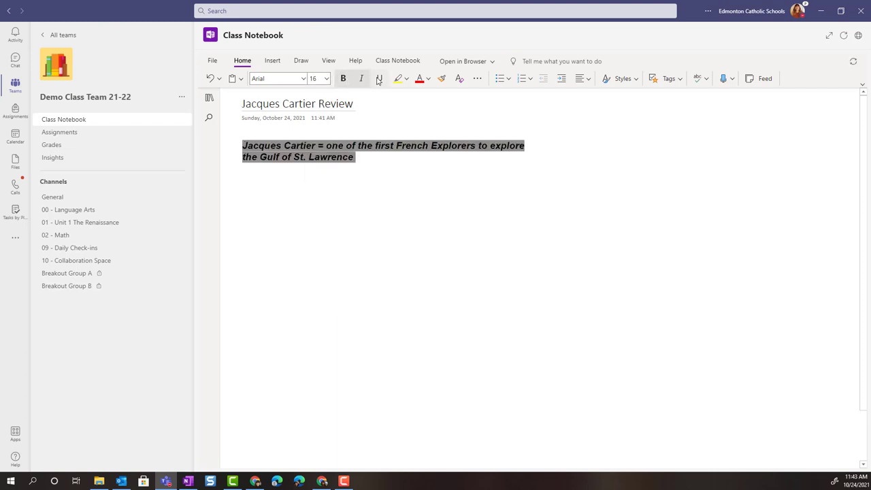
{"action": "left_click", "coordinate": [379, 79]}
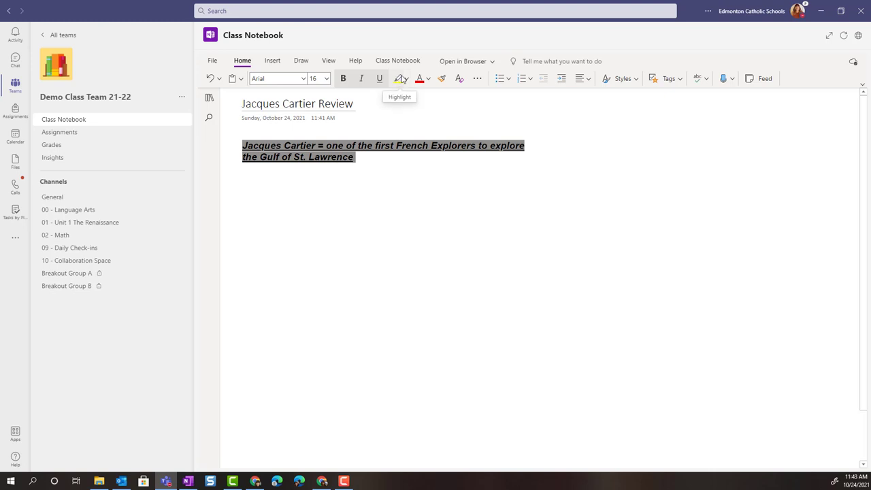
Step: Leave the sentence unhighlighted and start a new empty line beneath it
{"action": "left_click", "coordinate": [406, 80]}
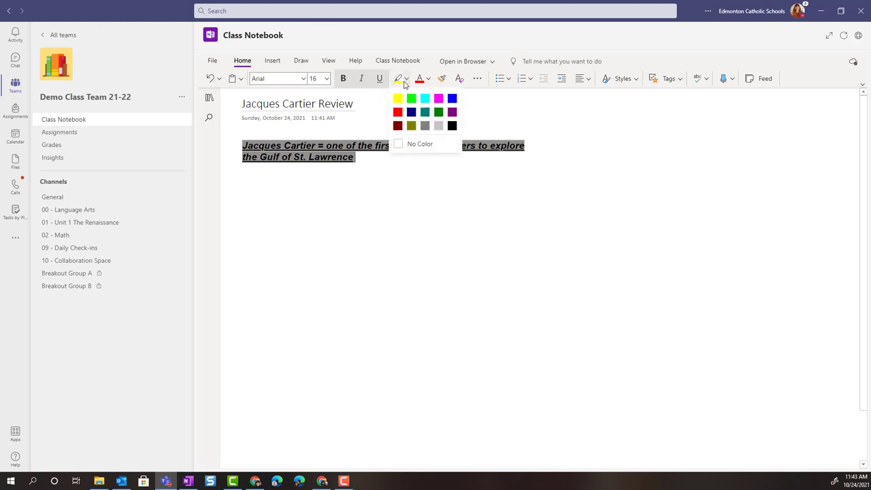
{"action": "left_click", "coordinate": [407, 80]}
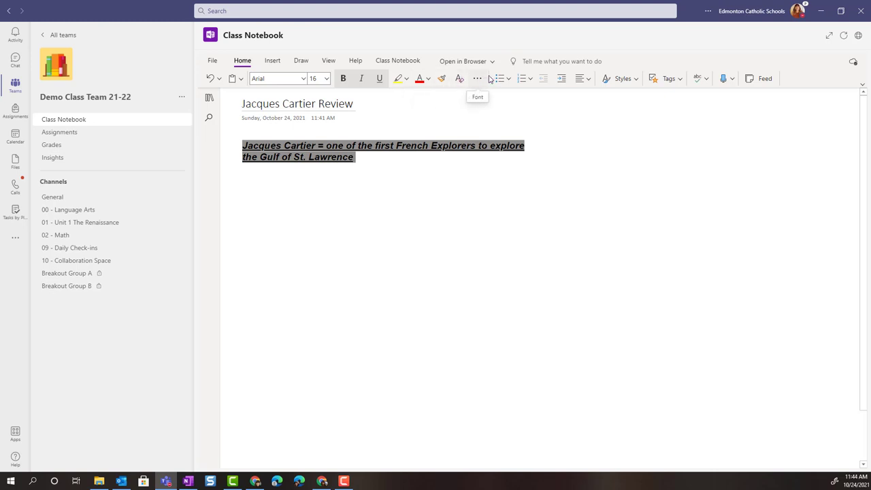
{"action": "left_click", "coordinate": [366, 156]}
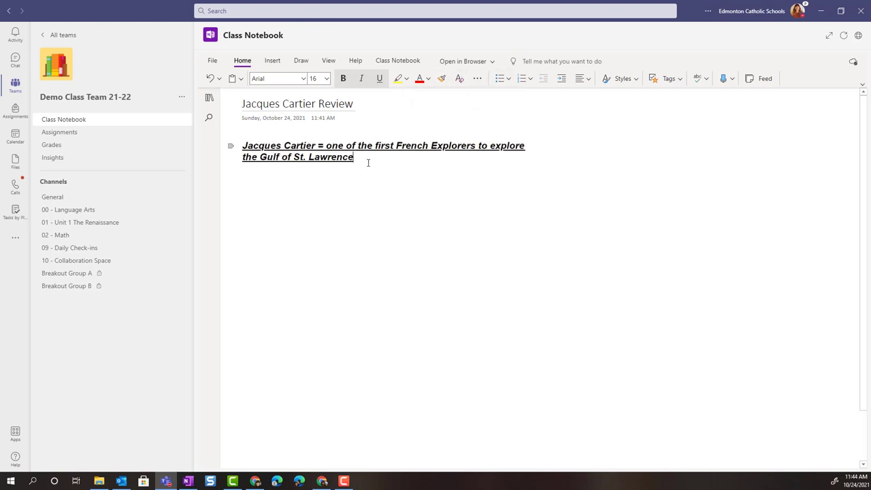
{"action": "key", "text": "Return"}
Step: Add a bullet and a ticked To Do tag to the new line, then remove both
{"action": "left_click", "coordinate": [497, 79]}
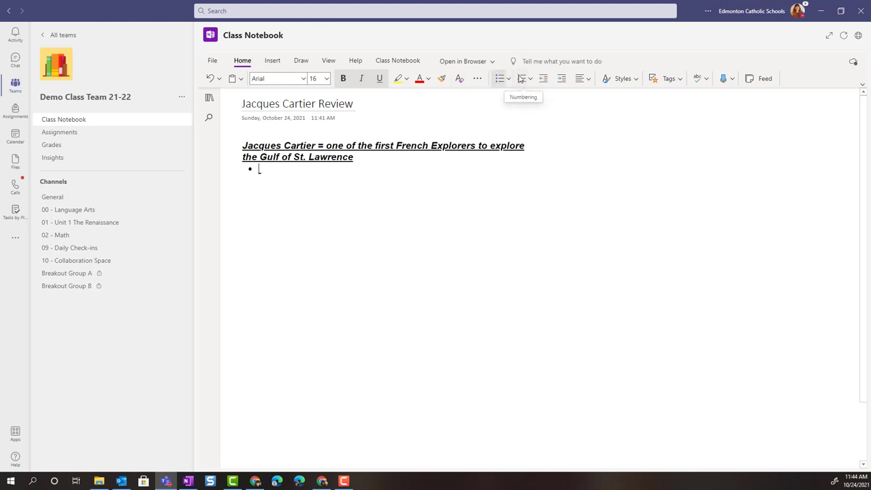
{"action": "left_click", "coordinate": [680, 81]}
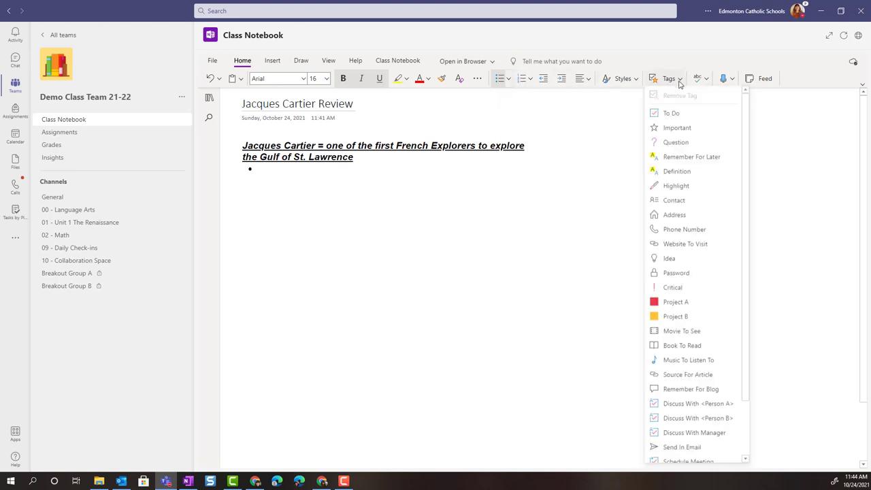
{"action": "left_click", "coordinate": [673, 116]}
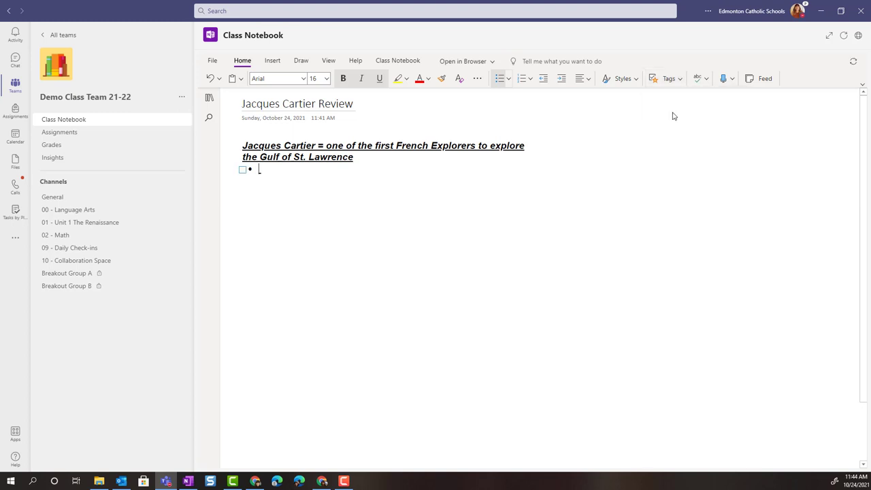
{"action": "left_click", "coordinate": [243, 171]}
{"action": "key", "text": "BackSpace"}
{"action": "key", "text": "BackSpace"}
{"action": "scroll", "coordinate": [351, 203], "scroll_direction": "down", "scroll_amount": 2}
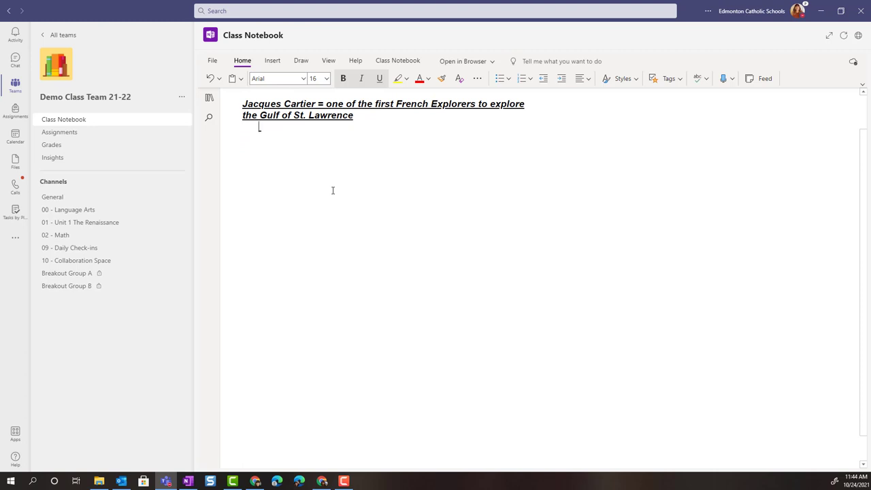
{"action": "scroll", "coordinate": [333, 189], "scroll_direction": "up", "scroll_amount": 2}
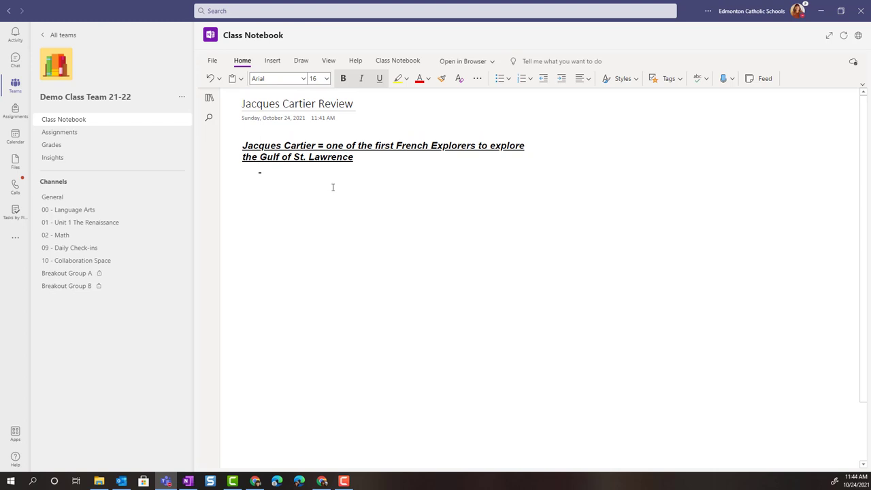
Step: Insert a 3×3 table from the Insert tab's Table picker below the sentence
{"action": "left_click", "coordinate": [272, 63]}
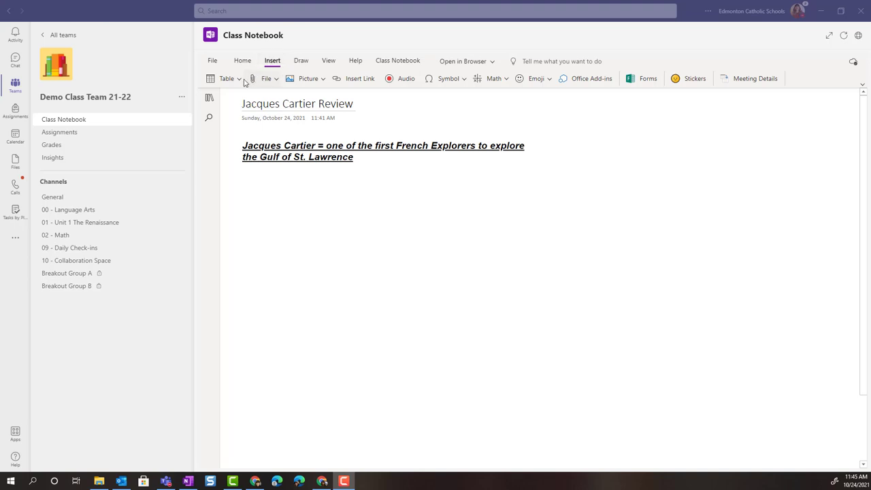
{"action": "left_click", "coordinate": [241, 81]}
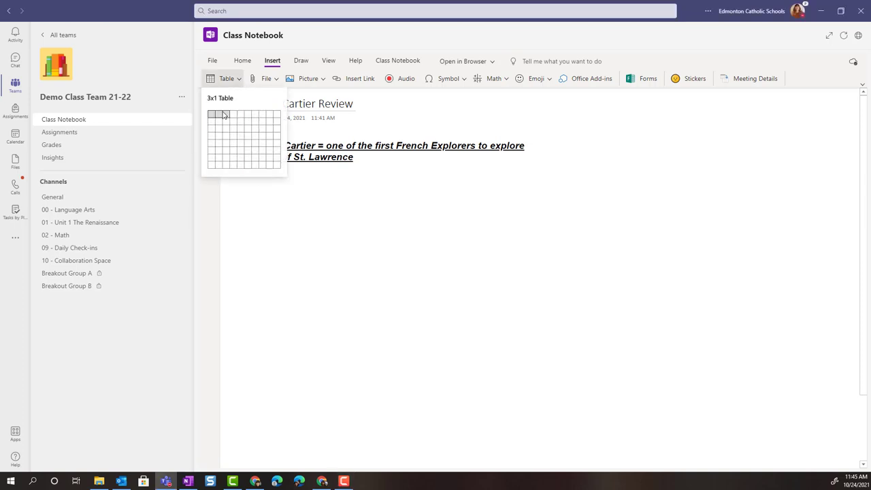
{"action": "left_click", "coordinate": [225, 126]}
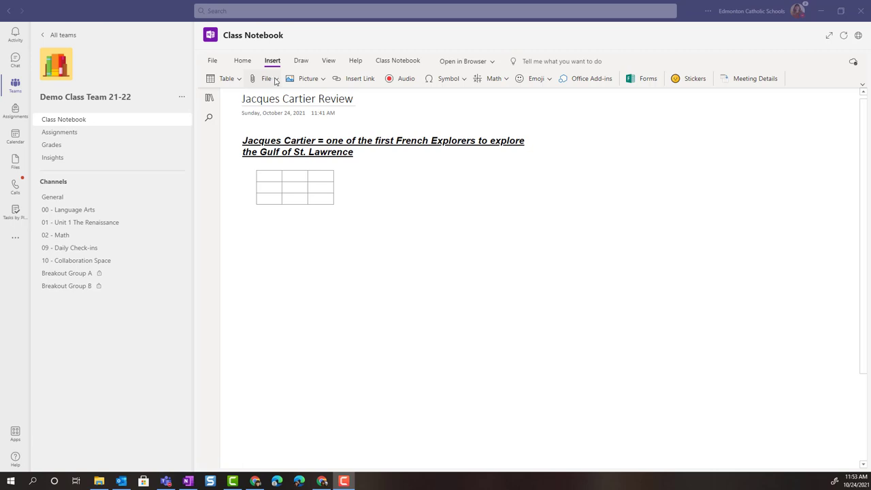
Step: Attach Notes on Jacques Cartier.pdf as a file attachment below the table
{"action": "left_click", "coordinate": [271, 79]}
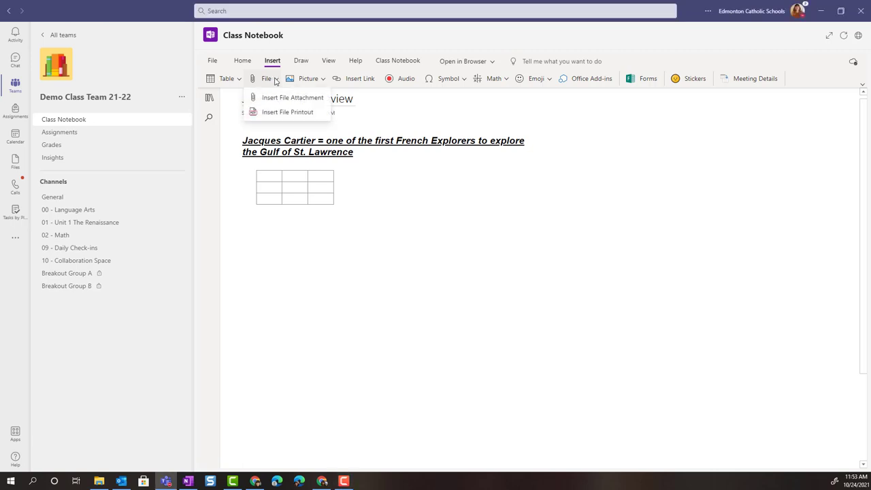
{"action": "left_click", "coordinate": [306, 99]}
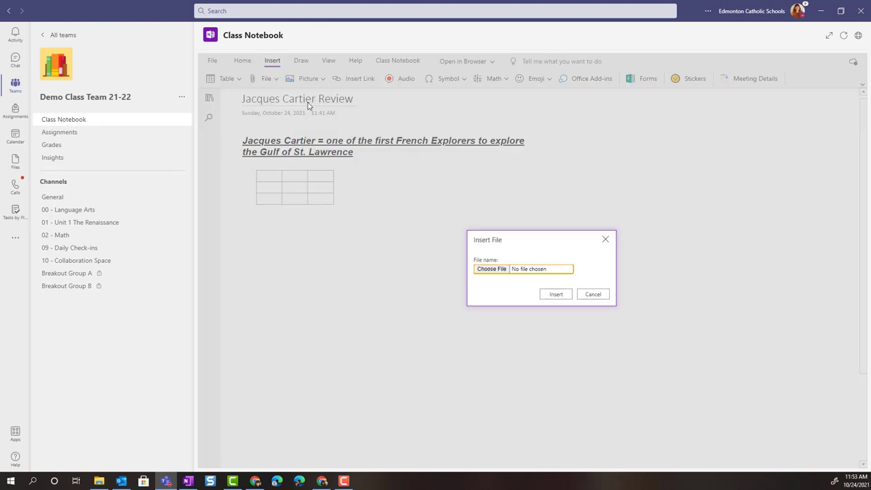
{"action": "left_click", "coordinate": [493, 269]}
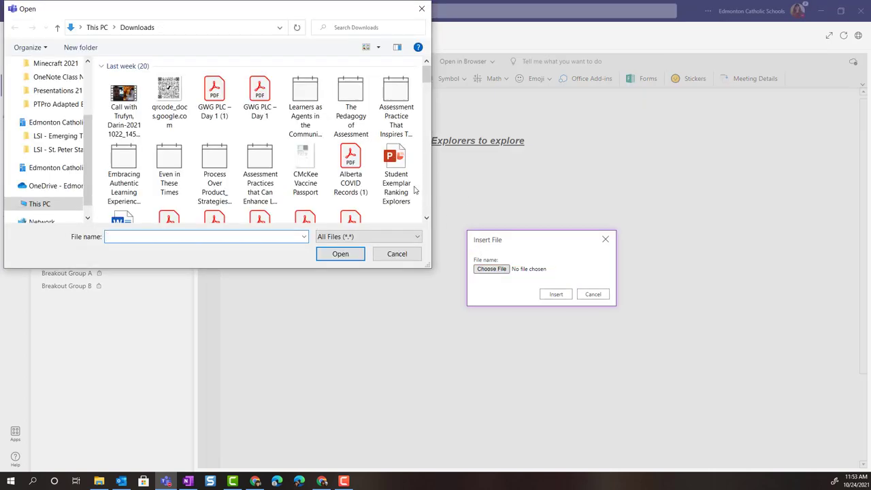
{"action": "double_click", "coordinate": [414, 189]}
{"action": "left_click", "coordinate": [555, 295]}
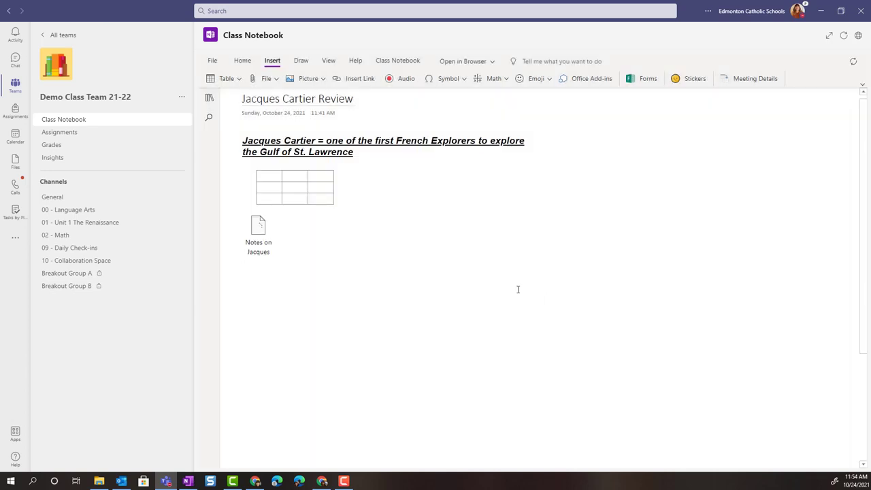
{"action": "left_click", "coordinate": [259, 235]}
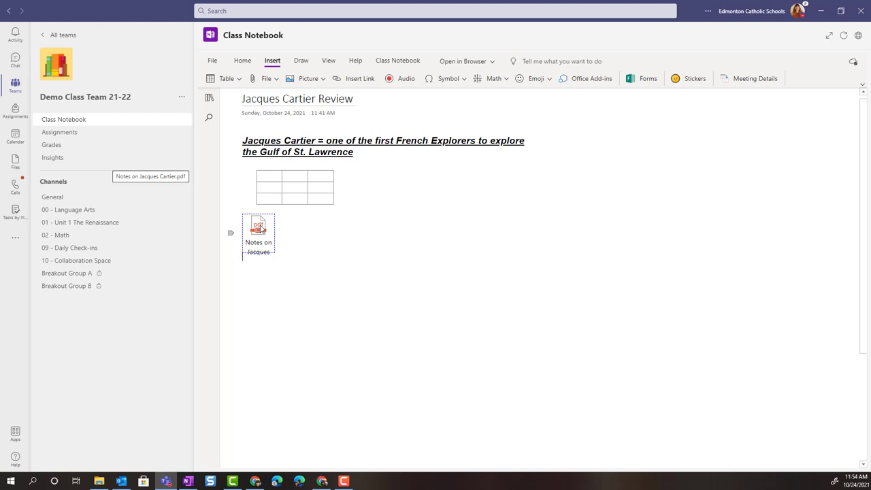
Step: Insert Notes on Jacques Cartier.pdf from Downloads as a file printout and scroll through its pages
{"action": "left_click", "coordinate": [277, 81]}
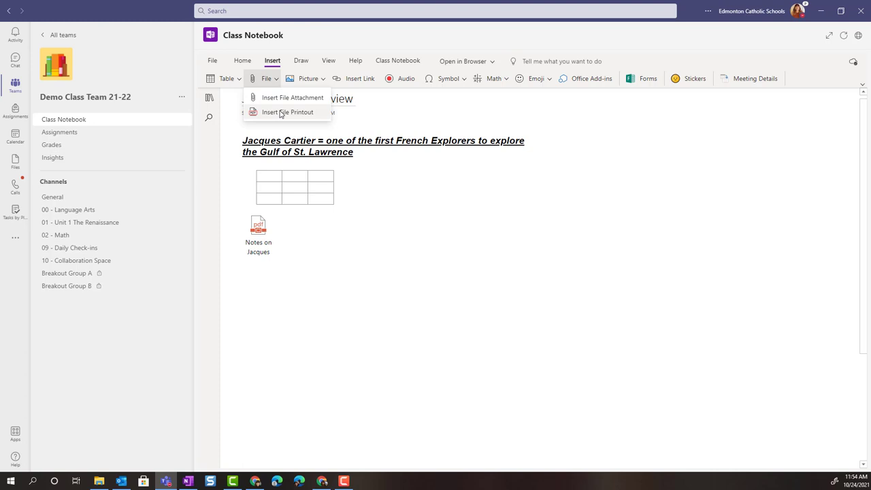
{"action": "left_click", "coordinate": [289, 112]}
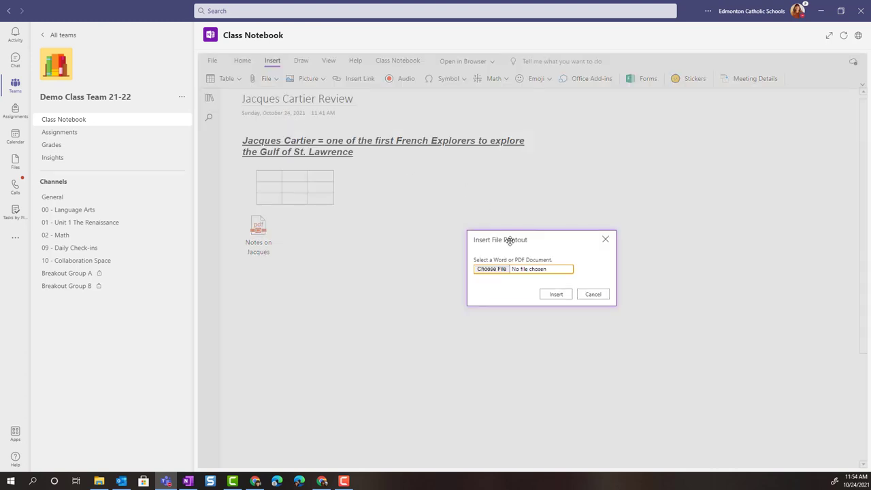
{"action": "left_click", "coordinate": [492, 269]}
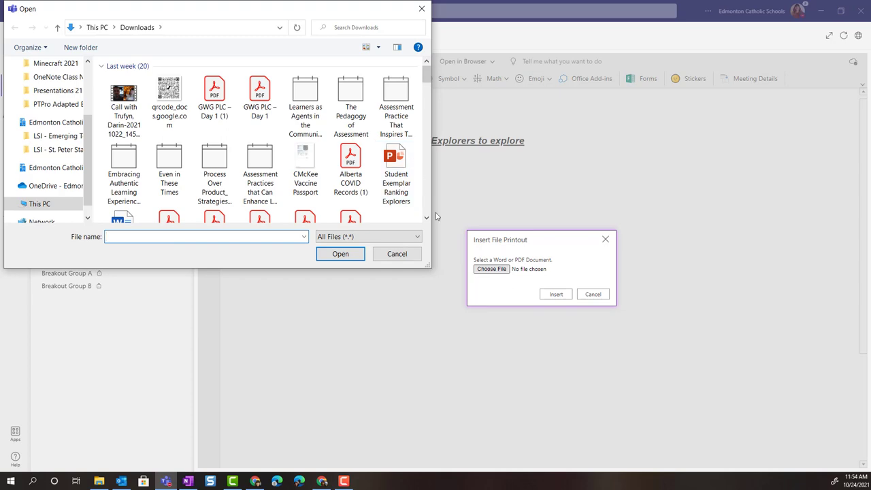
{"action": "left_click", "coordinate": [427, 218]}
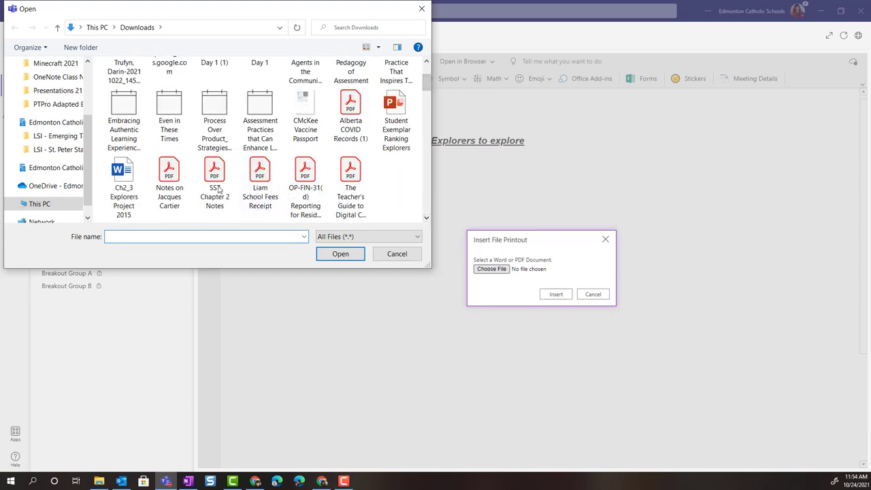
{"action": "left_click", "coordinate": [169, 178]}
{"action": "left_click", "coordinate": [338, 254]}
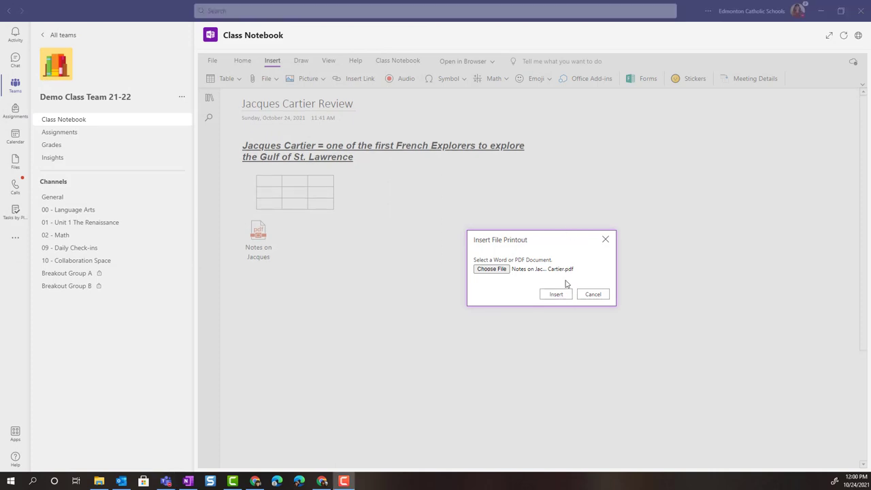
{"action": "left_click", "coordinate": [556, 295]}
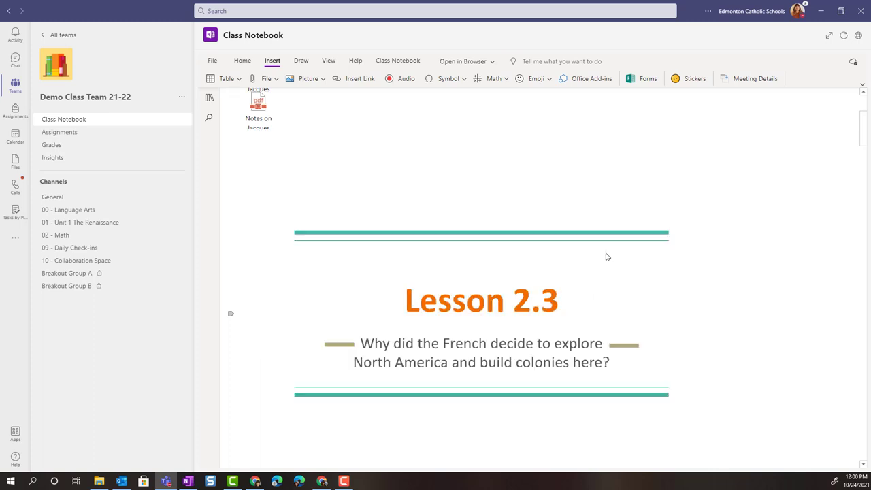
{"action": "scroll", "coordinate": [606, 247], "scroll_direction": "down", "scroll_amount": 5}
{"action": "scroll", "coordinate": [607, 244], "scroll_direction": "down", "scroll_amount": 5}
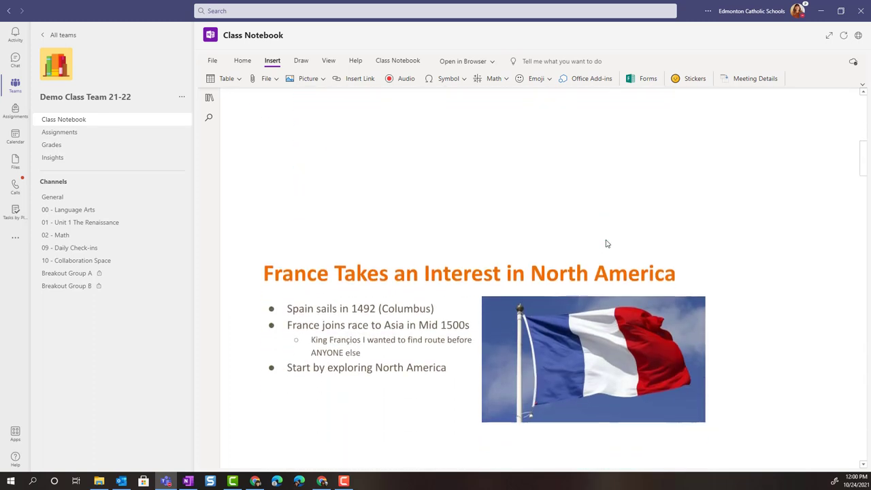
{"action": "scroll", "coordinate": [608, 244], "scroll_direction": "down", "scroll_amount": 5}
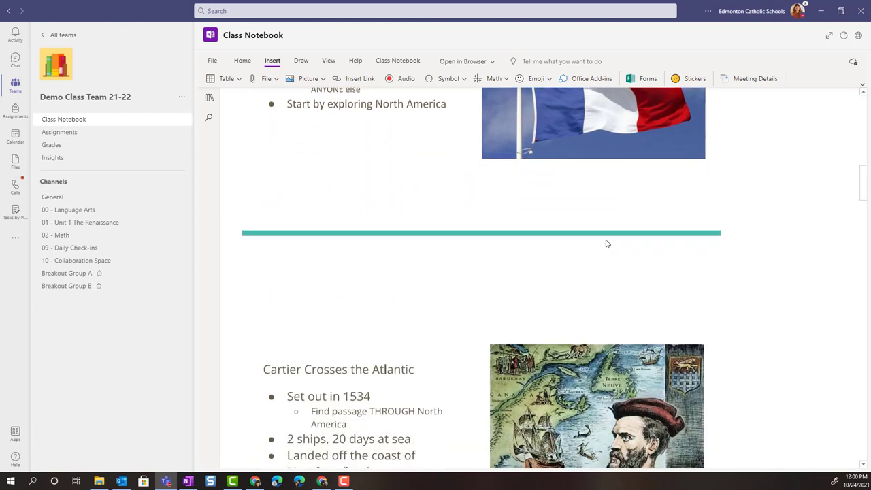
{"action": "scroll", "coordinate": [608, 244], "scroll_direction": "down", "scroll_amount": 10}
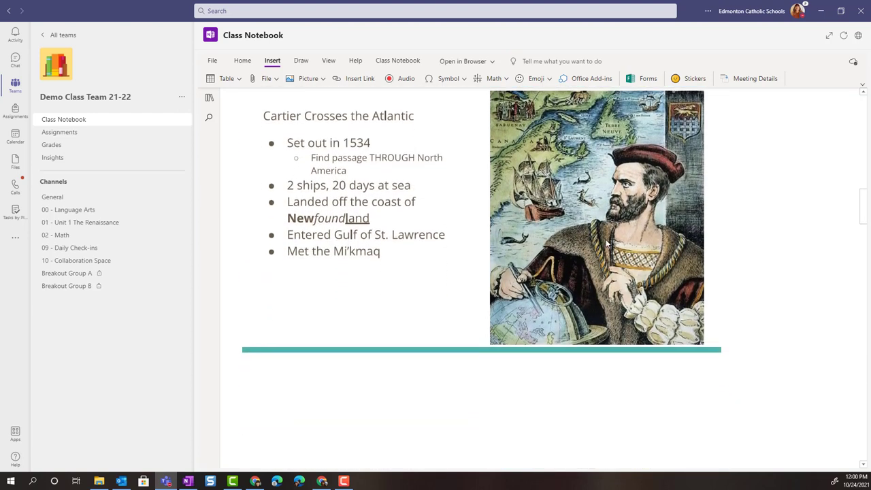
{"action": "scroll", "coordinate": [618, 246], "scroll_direction": "up", "scroll_amount": 1}
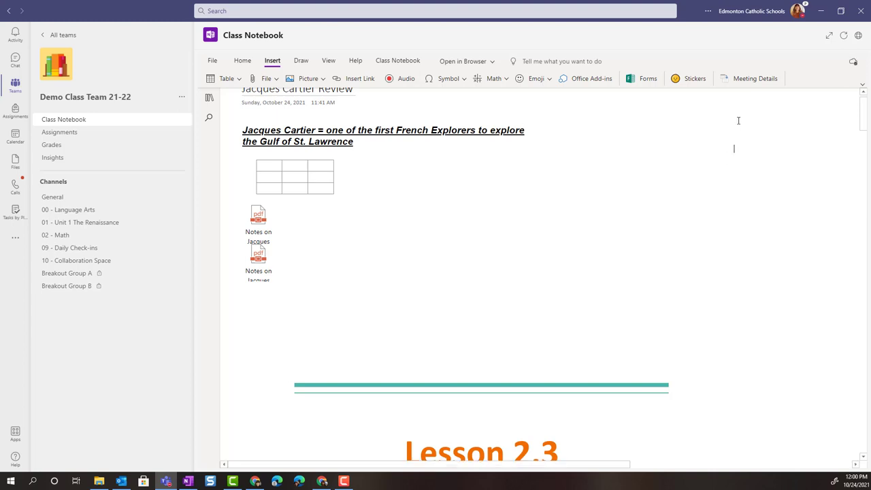
Step: From an empty spot on the page, open the Bing Online Pictures search under Insert > Picture
{"action": "left_click", "coordinate": [734, 148]}
{"action": "left_click", "coordinate": [320, 80]}
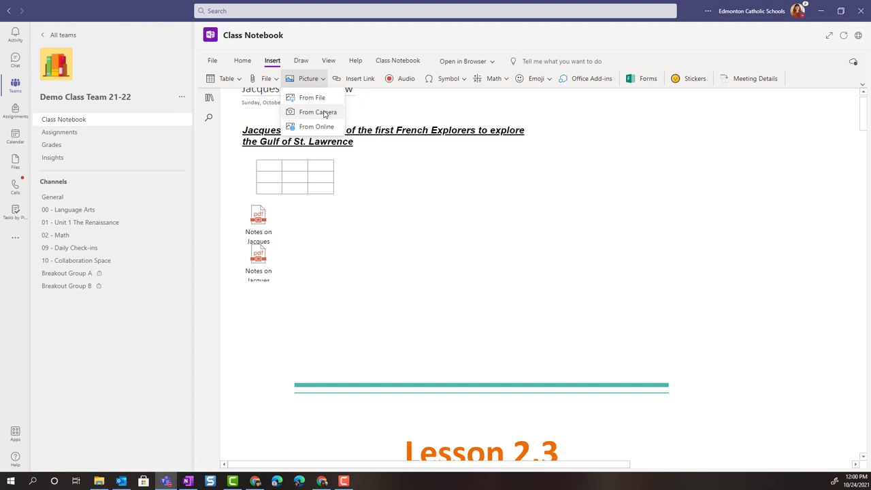
{"action": "left_click", "coordinate": [329, 128]}
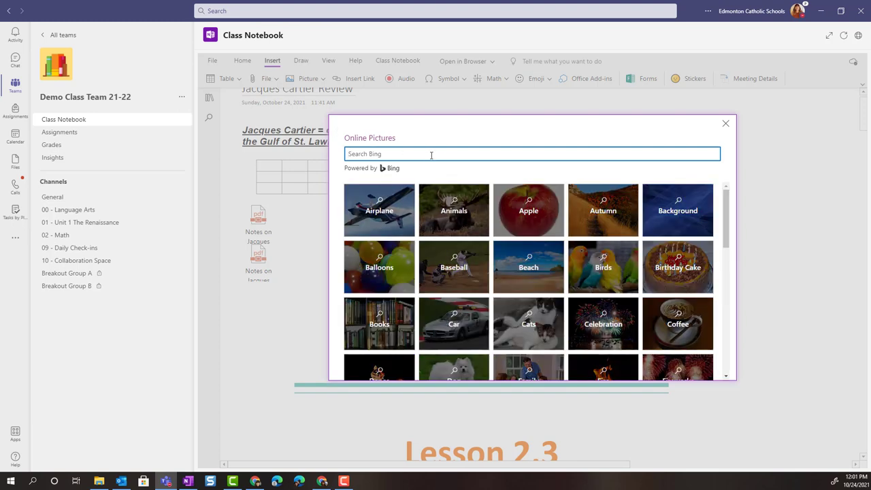
Step: Search online pictures for 'map of Gulf of St. Lawrence' and insert the watershed map
{"action": "type", "text": "Gul"}
{"action": "key", "text": "BackSpace"}
{"action": "key", "text": "BackSpace"}
{"action": "key", "text": "BackSpace"}
{"action": "type", "text": "map of Gulf of St. Lawrence"}
{"action": "key", "text": "Return"}
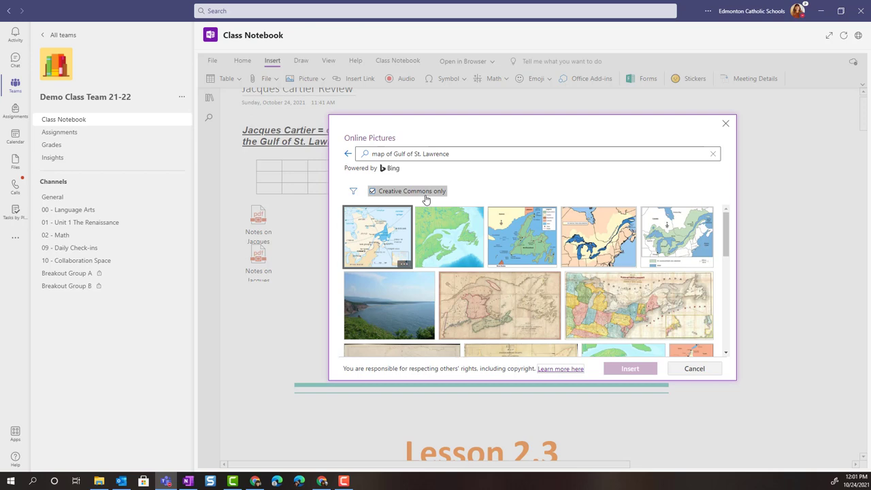
{"action": "left_click", "coordinate": [683, 244]}
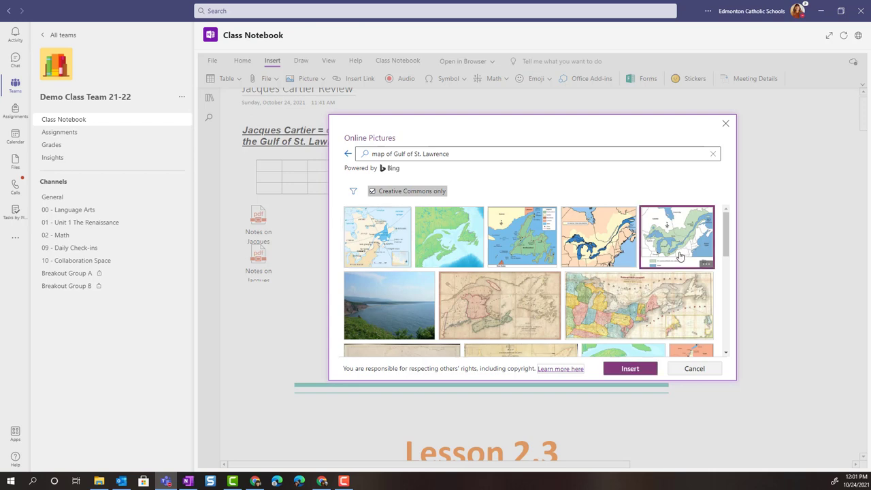
{"action": "left_click", "coordinate": [644, 371]}
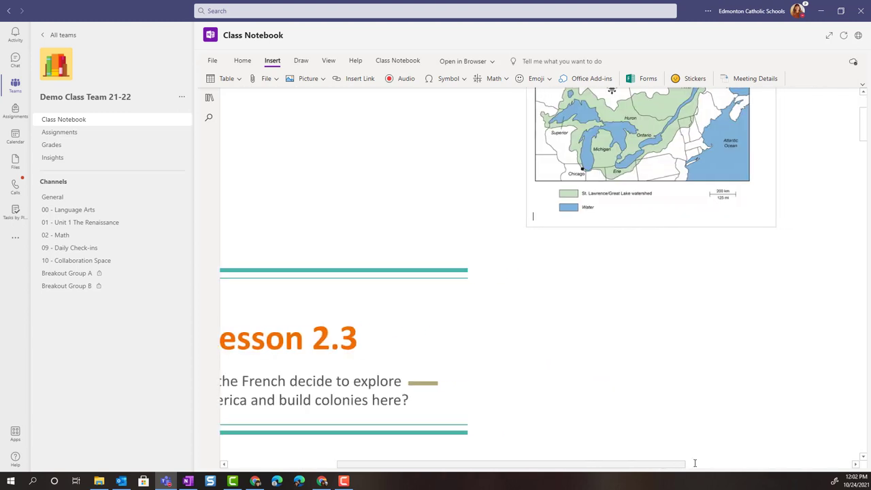
{"action": "scroll", "coordinate": [709, 348], "scroll_direction": "up", "scroll_amount": 2}
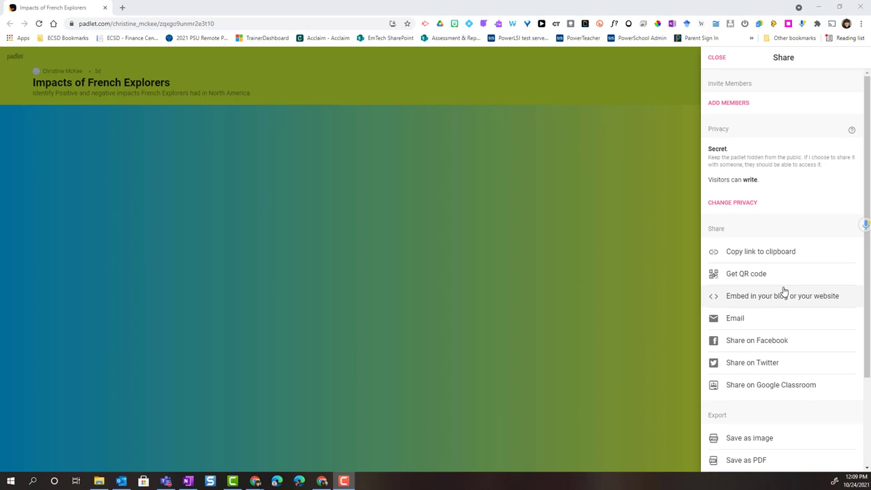
Step: Copy the 'Impacts of French Explorers' padlet link and minimize Chrome to return to Teams
{"action": "left_click", "coordinate": [770, 259]}
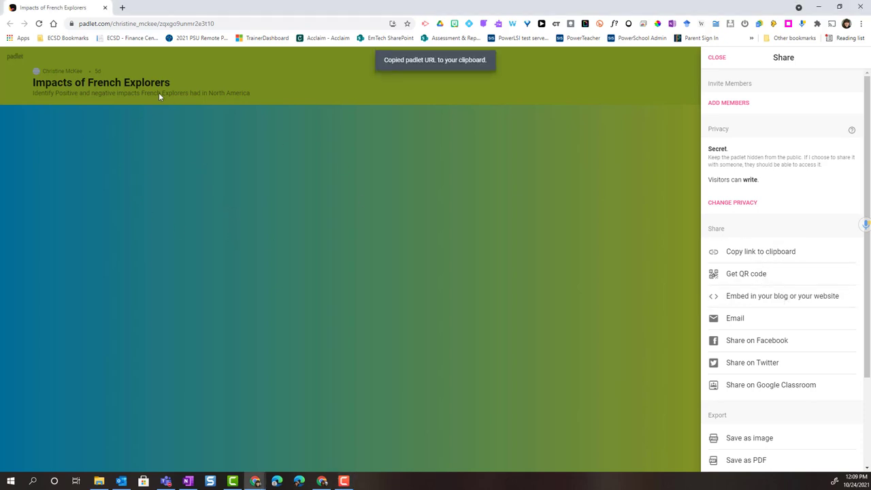
{"action": "left_click", "coordinate": [817, 7]}
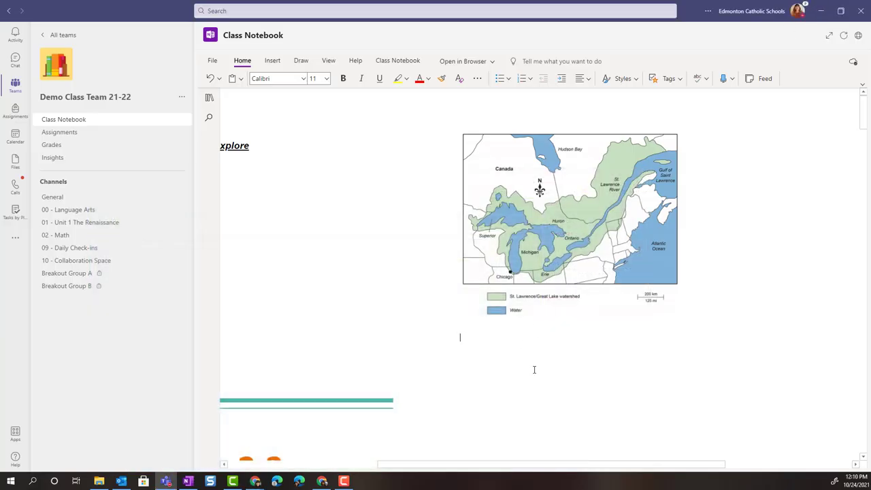
Step: Insert a hyperlink to the padlet labelled 'Impacts of French Explorers' below the map
{"action": "left_click", "coordinate": [276, 63]}
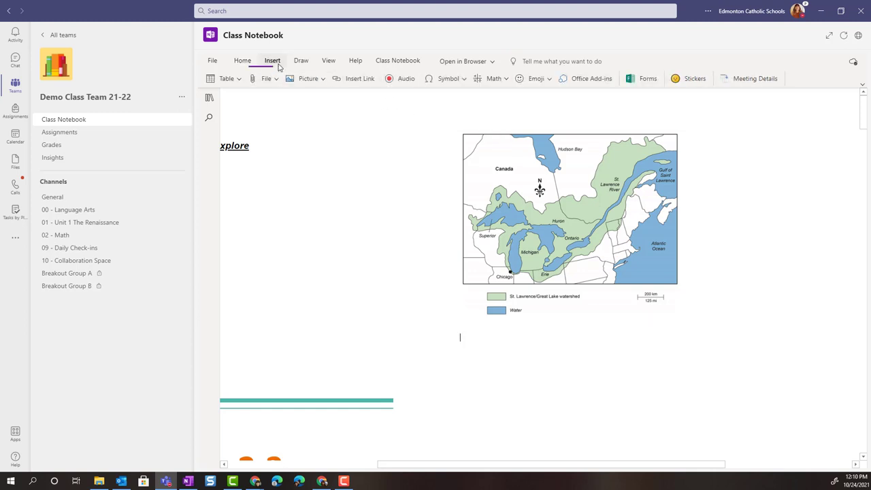
{"action": "left_click", "coordinate": [364, 80]}
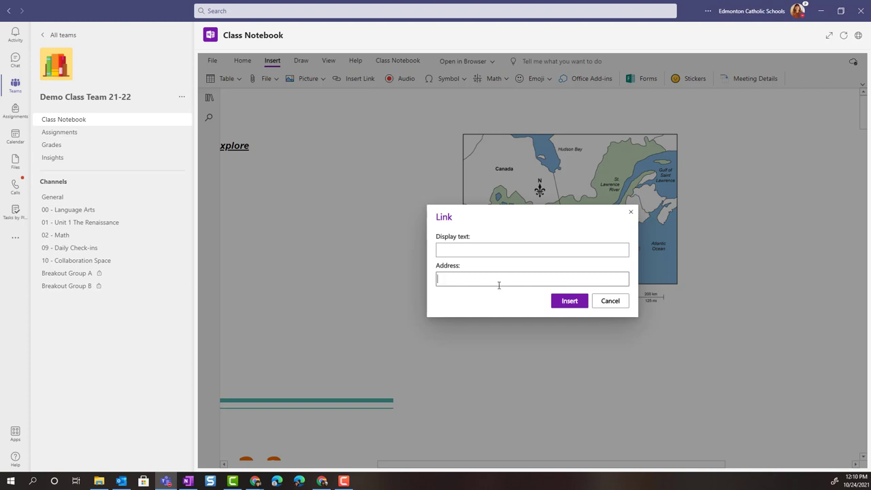
{"action": "key", "text": "ctrl+v"}
{"action": "left_click", "coordinate": [493, 252]}
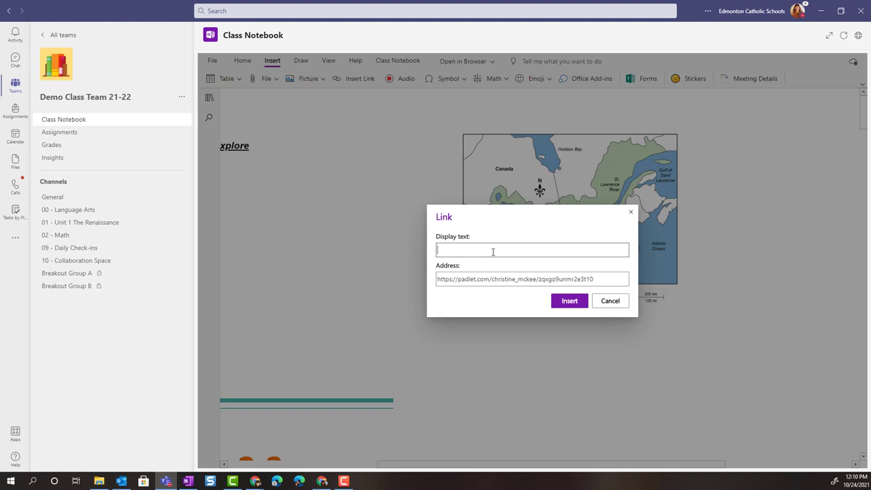
{"action": "key", "text": "ctrl+v"}
{"action": "left_click", "coordinate": [570, 301]}
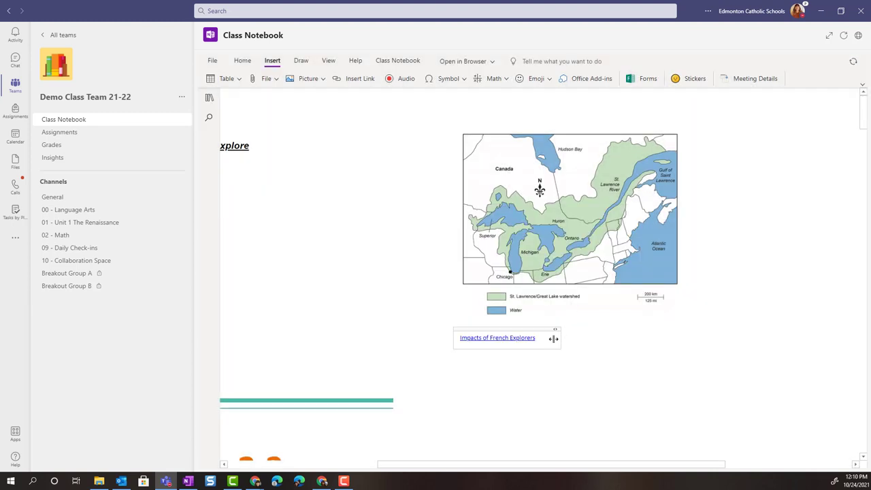
Step: Open the Jacques Cartier video on YouTube and copy its short share link
{"action": "left_click", "coordinate": [474, 359]}
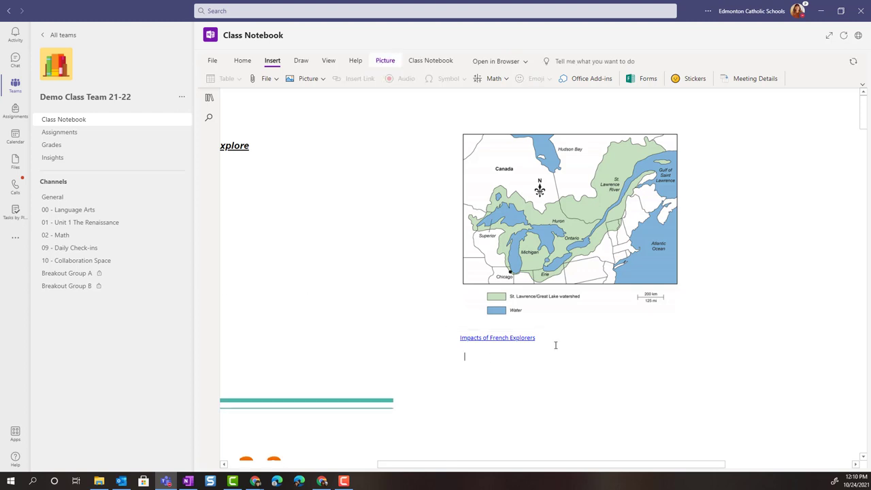
{"action": "left_click", "coordinate": [519, 338]}
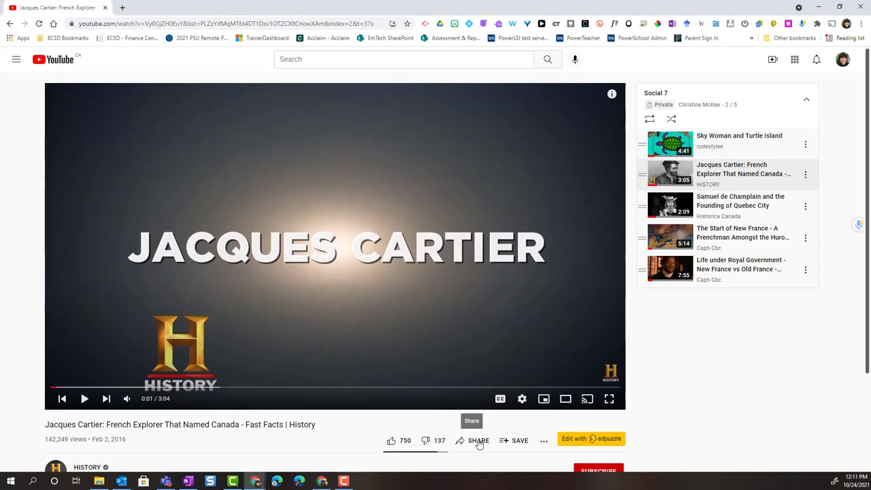
{"action": "left_click", "coordinate": [479, 441]}
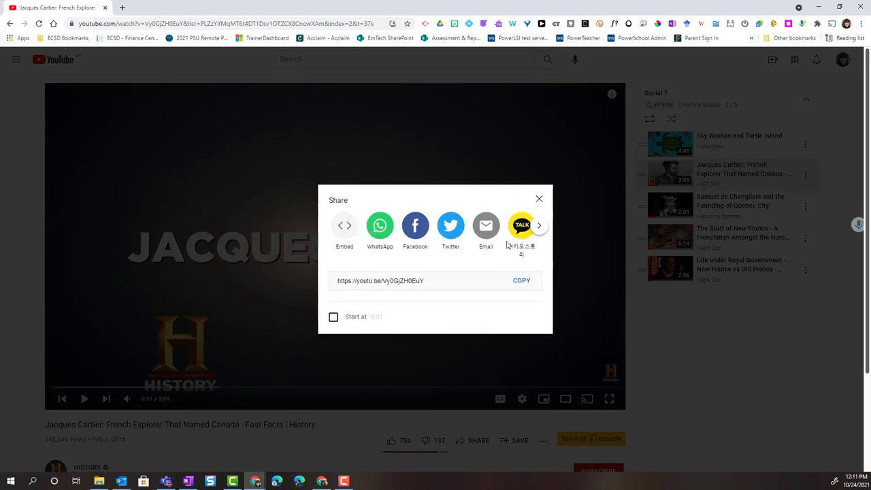
{"action": "left_click", "coordinate": [525, 282]}
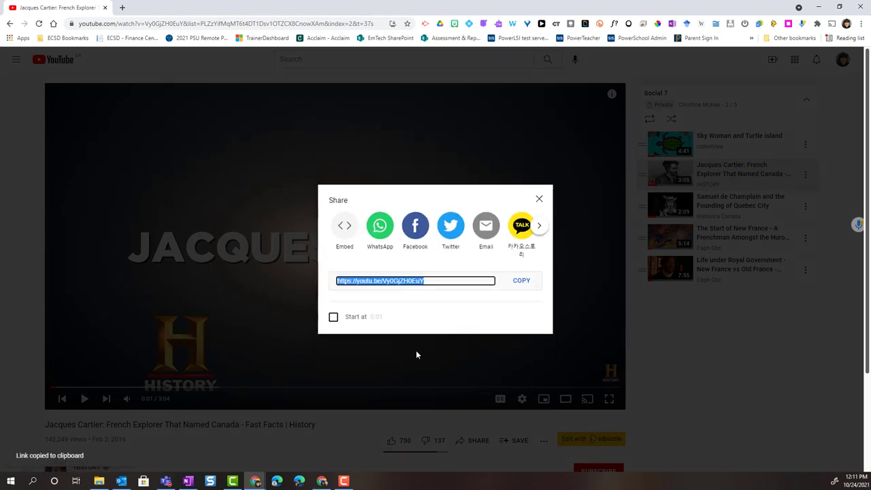
Step: Paste the Jacques Cartier video link below the padlet link so it embeds as a player
{"action": "left_click", "coordinate": [165, 481]}
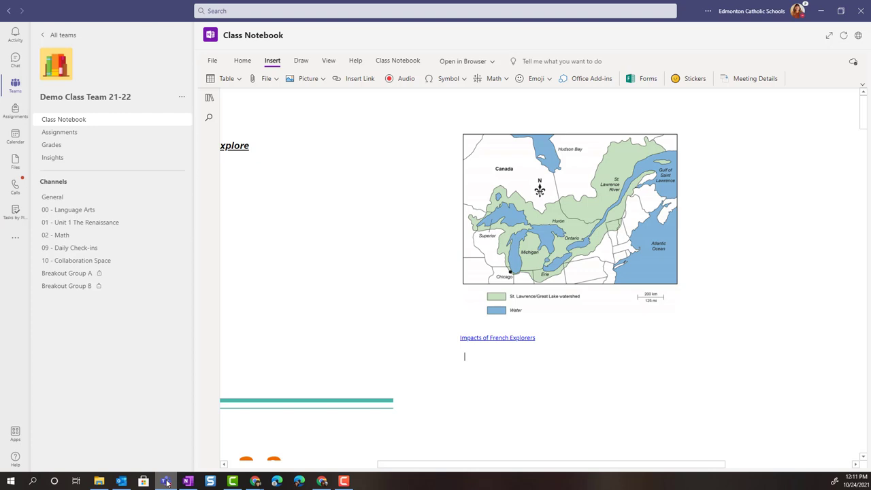
{"action": "left_click", "coordinate": [466, 357]}
{"action": "key", "text": "ctrl+v"}
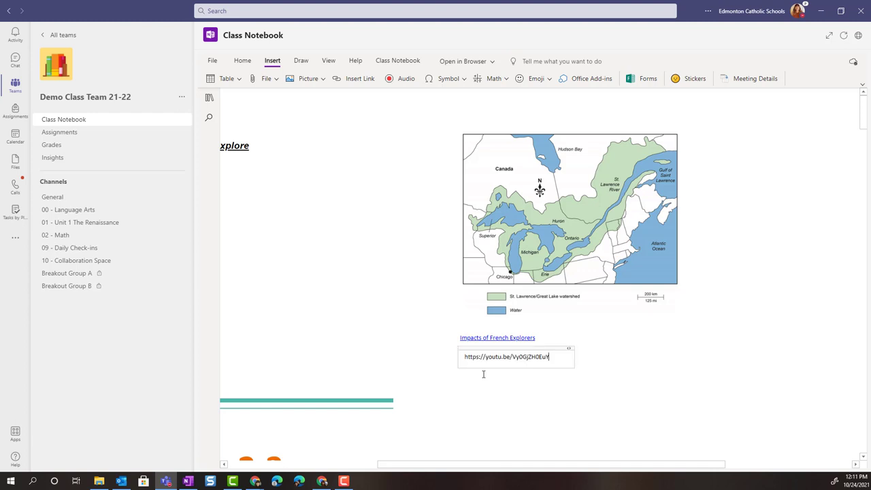
{"action": "key", "text": "Return"}
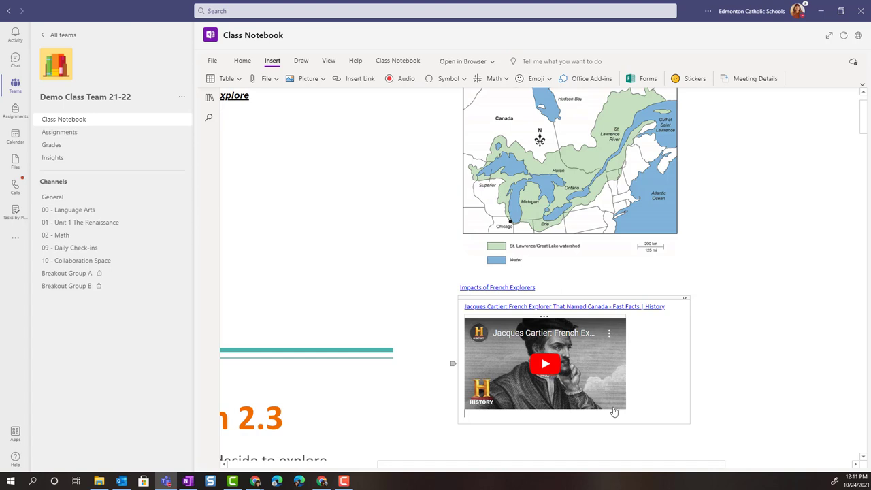
{"action": "scroll", "coordinate": [597, 388], "scroll_direction": "down", "scroll_amount": 1}
{"action": "scroll", "coordinate": [597, 388], "scroll_direction": "right", "scroll_amount": 1}
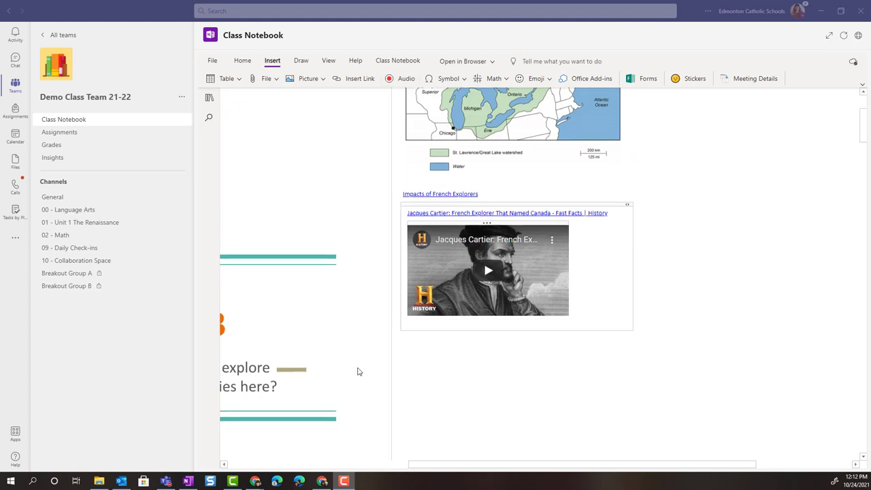
Step: Scroll down to the Mi'kmaq surprised slide and place the cursor right of the quotation image
{"action": "scroll", "coordinate": [359, 371], "scroll_direction": "down", "scroll_amount": 3}
{"action": "left_click_drag", "start_coordinate": [424, 464], "coordinate": [348, 465]}
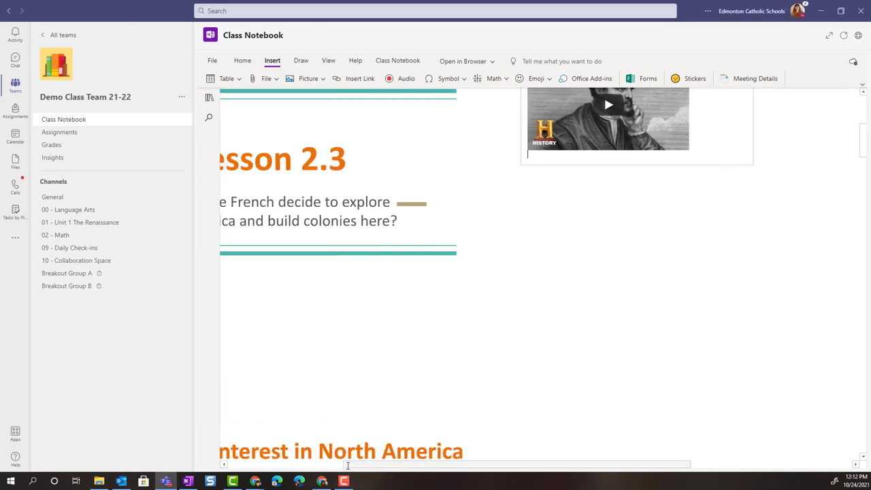
{"action": "scroll", "coordinate": [438, 391], "scroll_direction": "down", "scroll_amount": 5}
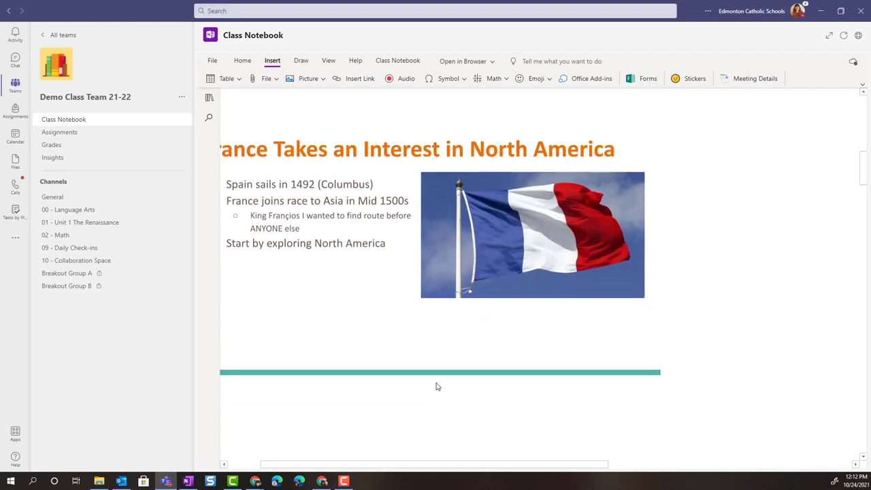
{"action": "scroll", "coordinate": [438, 386], "scroll_direction": "down", "scroll_amount": 4}
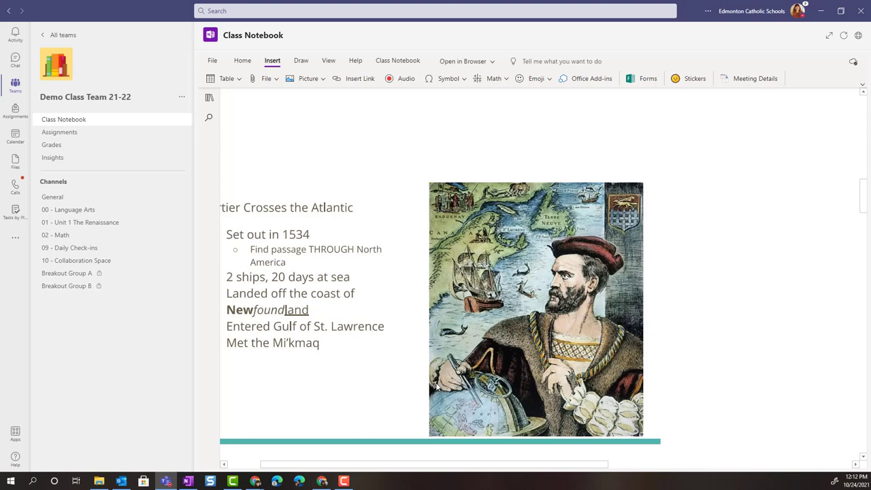
{"action": "scroll", "coordinate": [437, 386], "scroll_direction": "down", "scroll_amount": 5}
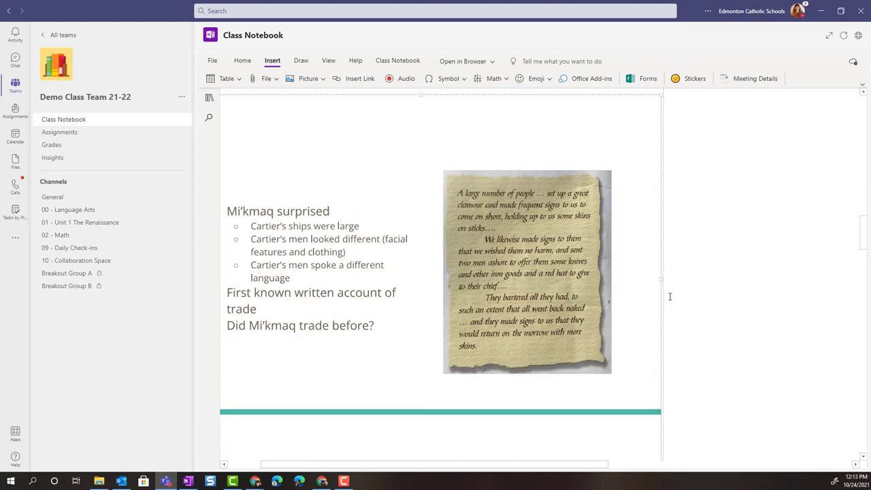
{"action": "left_click", "coordinate": [673, 249]}
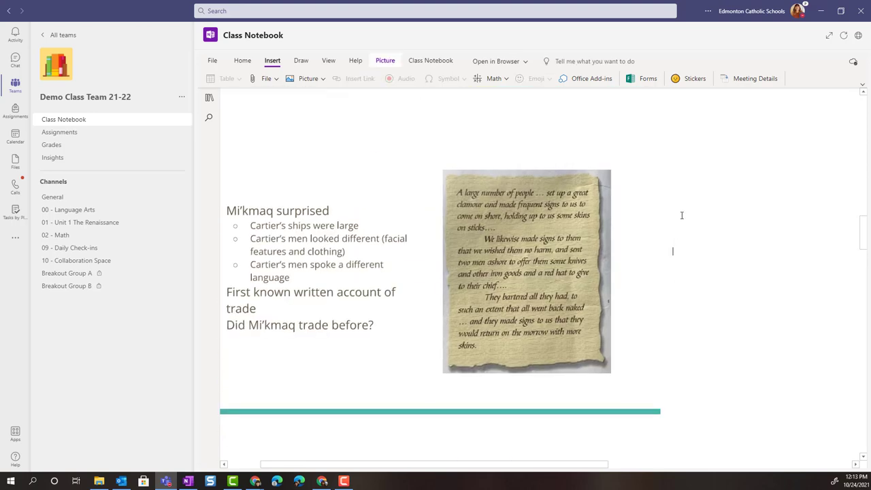
{"action": "left_click", "coordinate": [682, 216]}
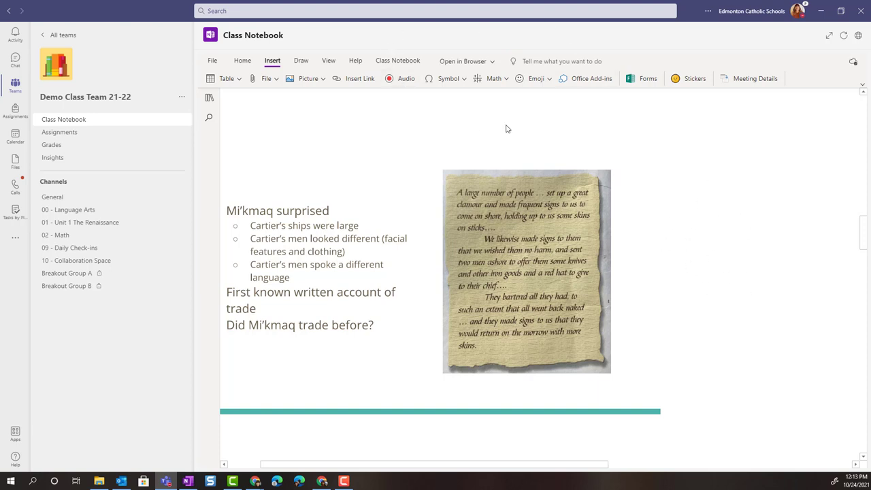
Step: Record an audio note after allowing microphone access
{"action": "left_click", "coordinate": [405, 78]}
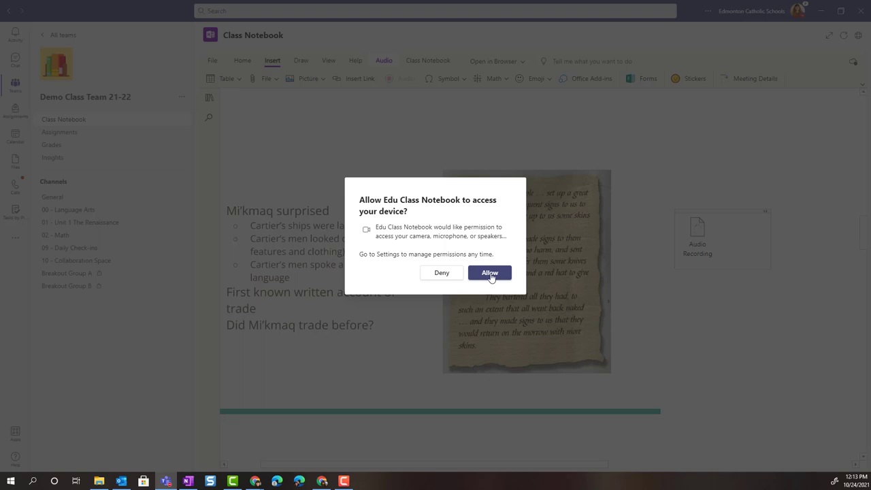
{"action": "left_click", "coordinate": [490, 273]}
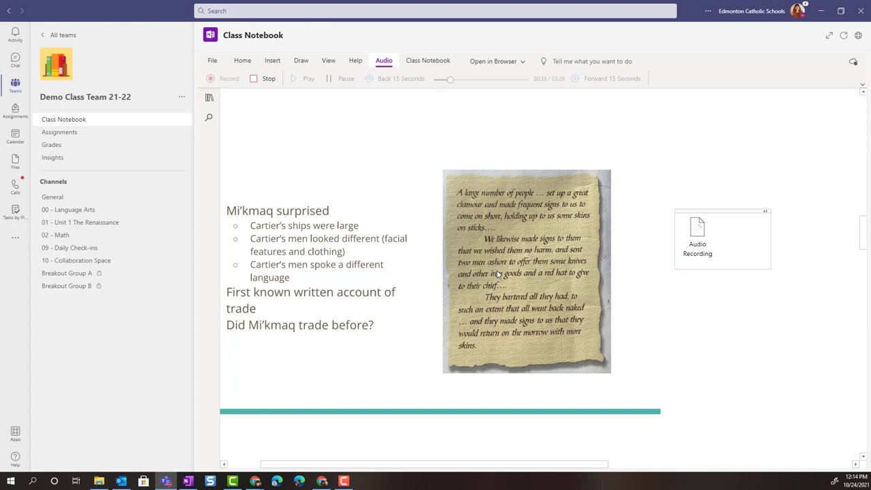
{"action": "left_click", "coordinate": [267, 79]}
Step: Move the audio recording beneath the 'Did Mi'kmaq trade before?' line
{"action": "left_click", "coordinate": [689, 234]}
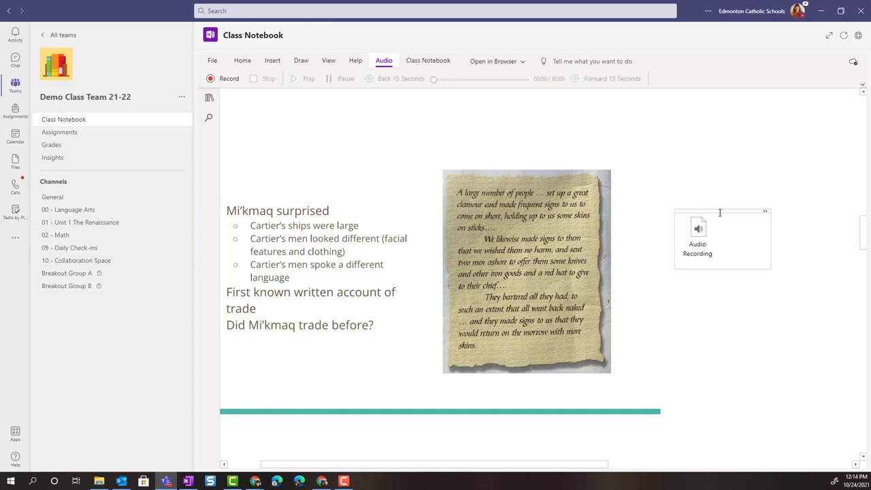
{"action": "left_click_drag", "start_coordinate": [700, 229], "coordinate": [275, 354]}
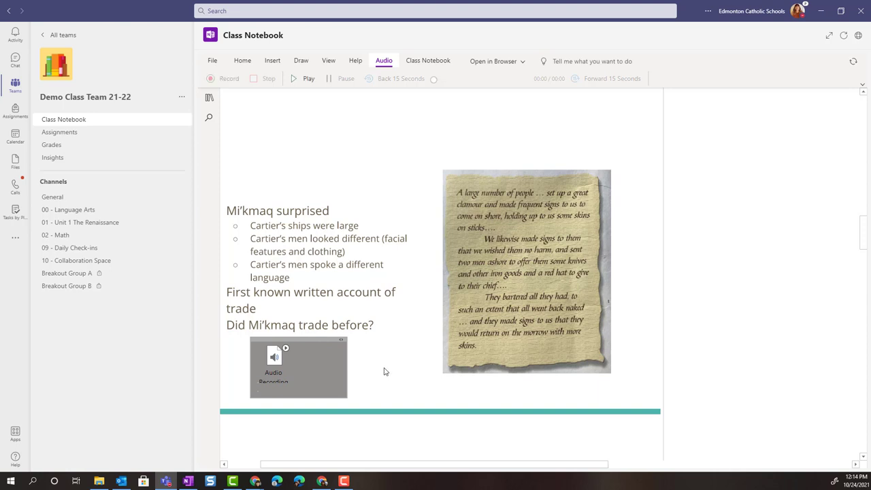
{"action": "left_click", "coordinate": [344, 373]}
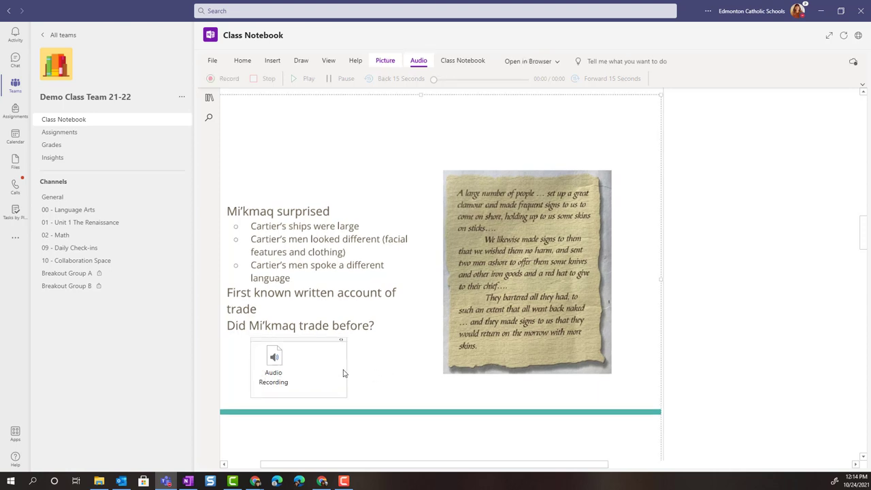
{"action": "left_click", "coordinate": [280, 362]}
{"action": "left_click", "coordinate": [712, 310]}
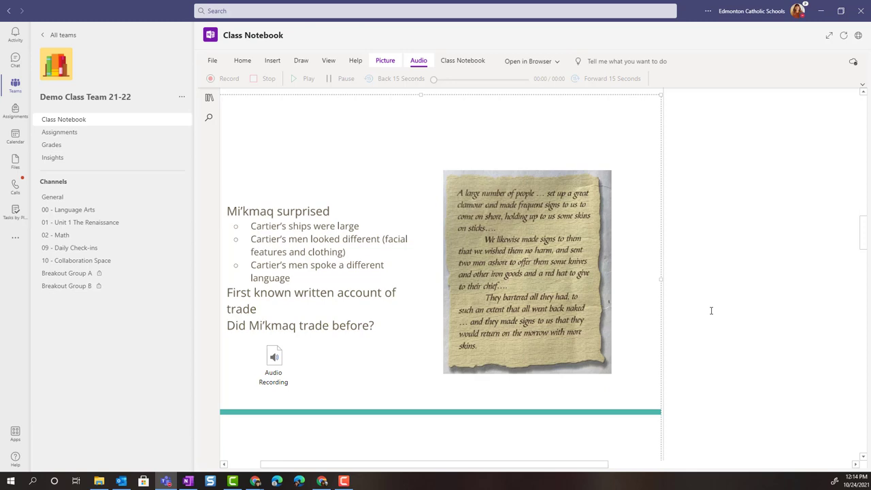
{"action": "scroll", "coordinate": [747, 286], "scroll_direction": "up", "scroll_amount": 15}
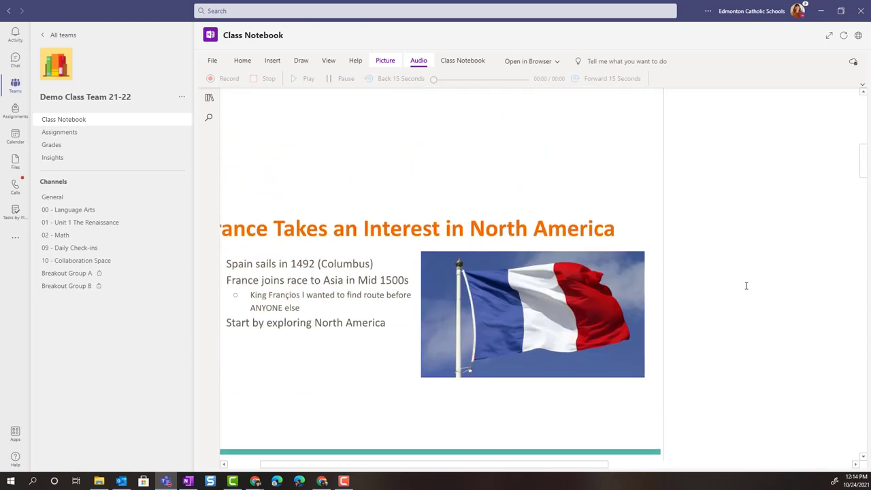
Step: Place the cursor below the embedded video and open the Forms for OneNote panel
{"action": "scroll", "coordinate": [746, 285], "scroll_direction": "up", "scroll_amount": 10}
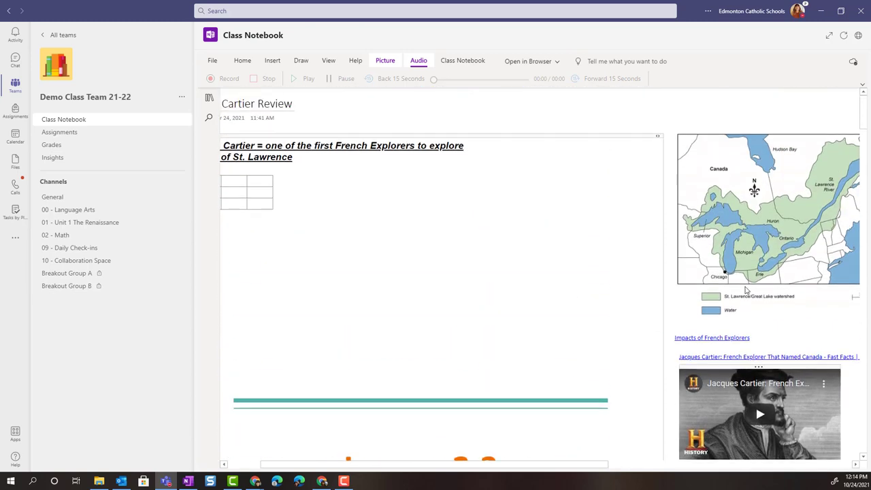
{"action": "scroll", "coordinate": [746, 286], "scroll_direction": "down", "scroll_amount": 5}
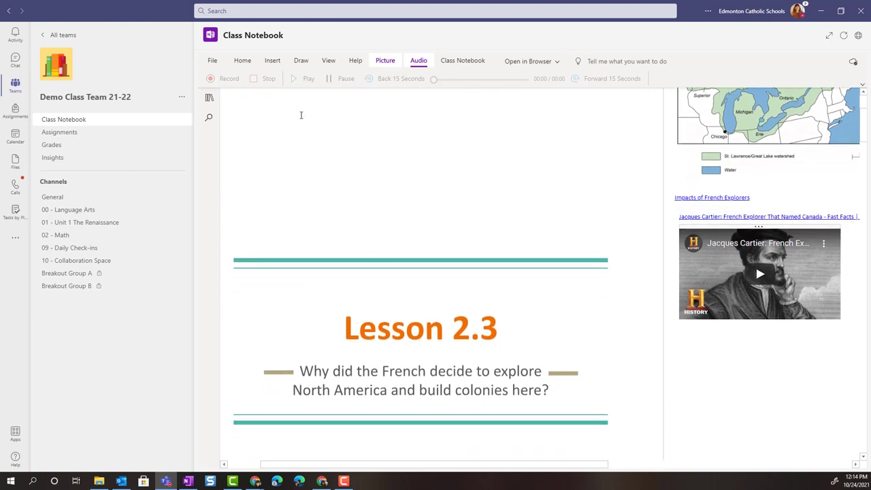
{"action": "left_click", "coordinate": [272, 60]}
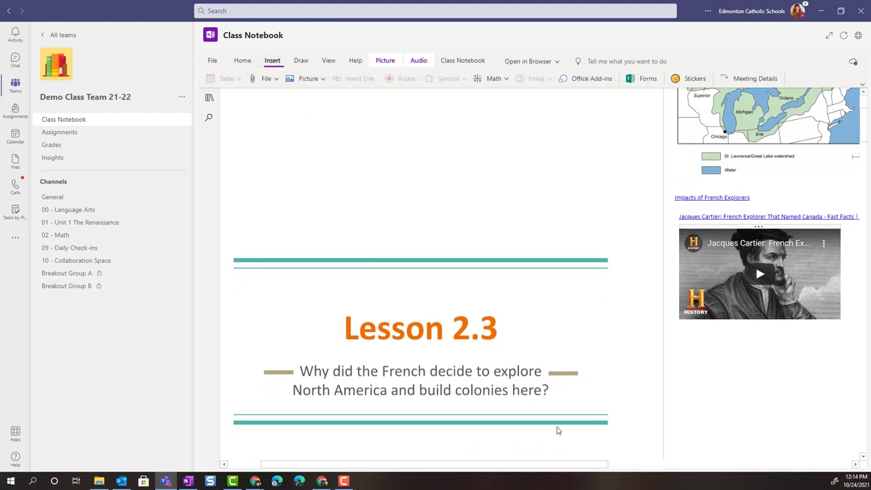
{"action": "left_click_drag", "start_coordinate": [589, 465], "coordinate": [816, 465]}
{"action": "left_click", "coordinate": [562, 378]}
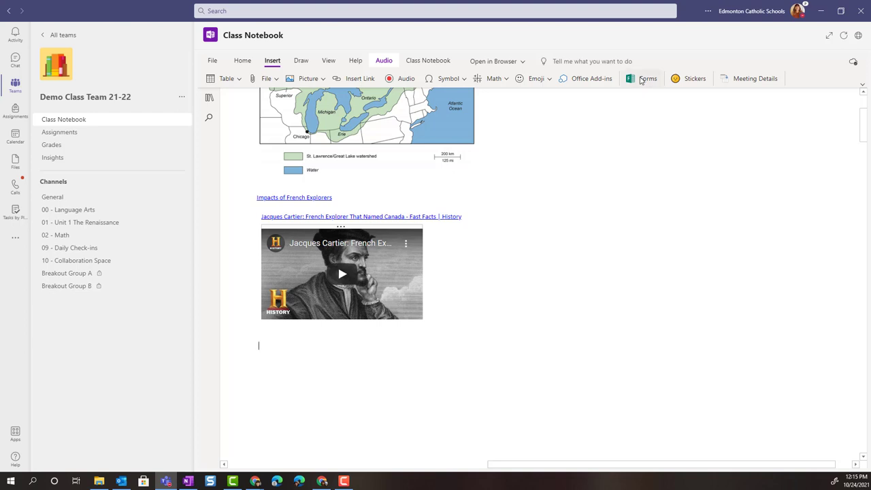
{"action": "left_click", "coordinate": [642, 79]}
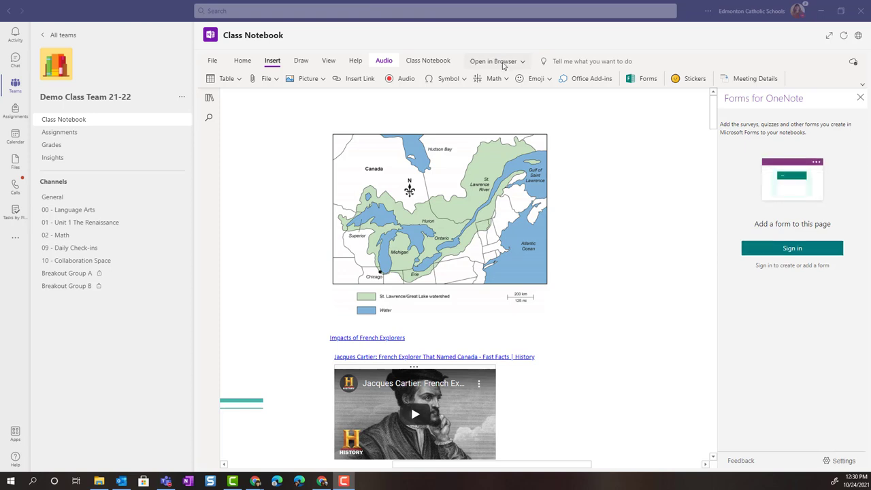
Step: Open the notebook in the web browser, maximise the window, and click right of the map
{"action": "left_click", "coordinate": [506, 63]}
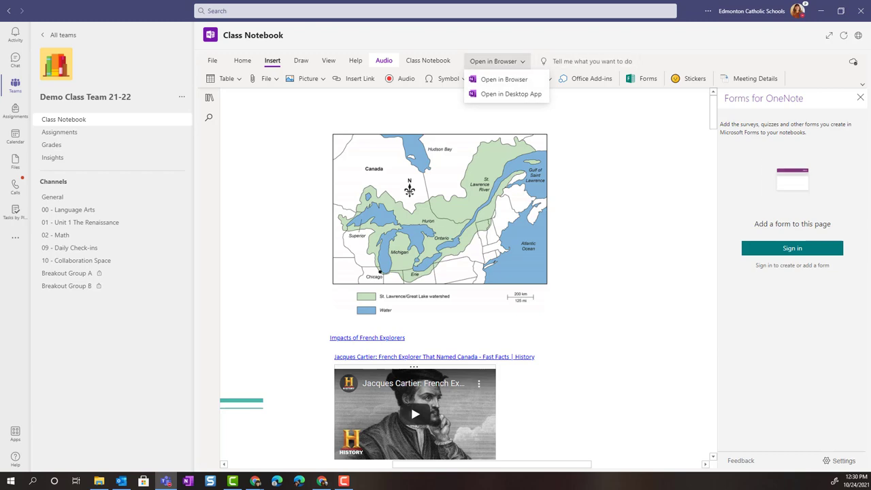
{"action": "left_click", "coordinate": [504, 79]}
{"action": "left_click_drag", "start_coordinate": [861, 101], "coordinate": [327, 101]}
{"action": "left_click", "coordinate": [507, 87]}
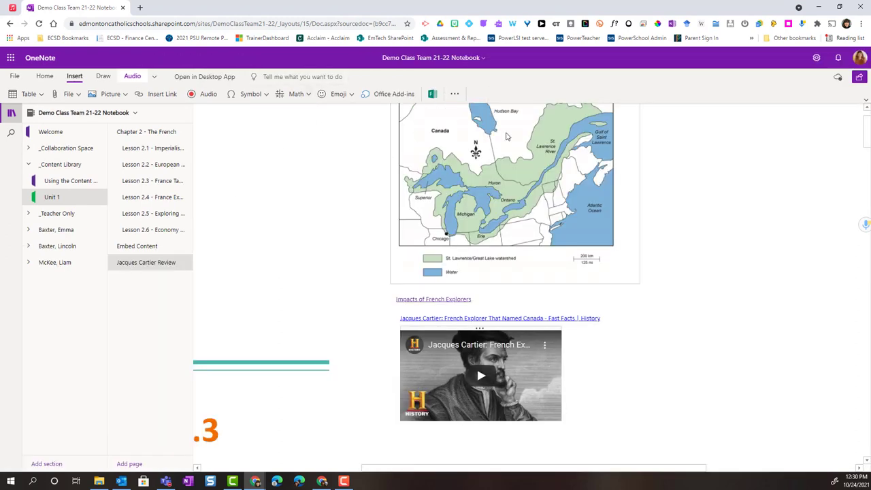
{"action": "left_click", "coordinate": [660, 149]}
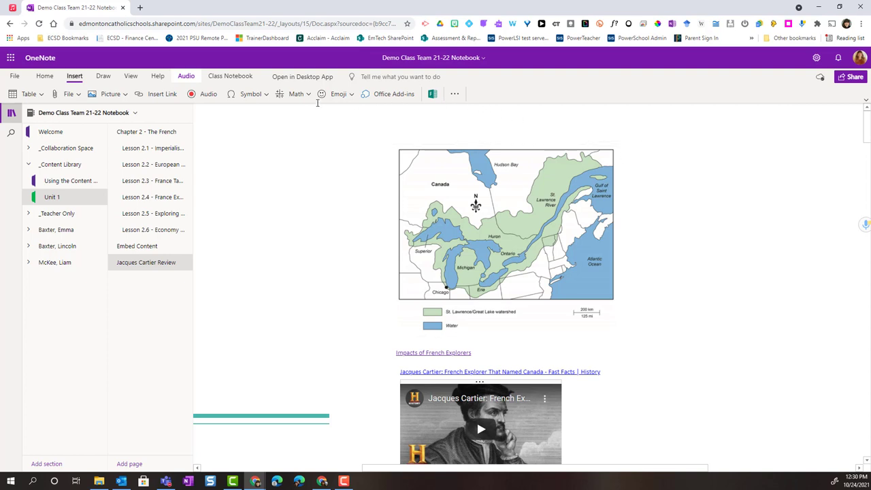
Step: Open the Forms panel showing saved forms, with Jacques Cartier Review at the top
{"action": "left_click", "coordinate": [434, 95]}
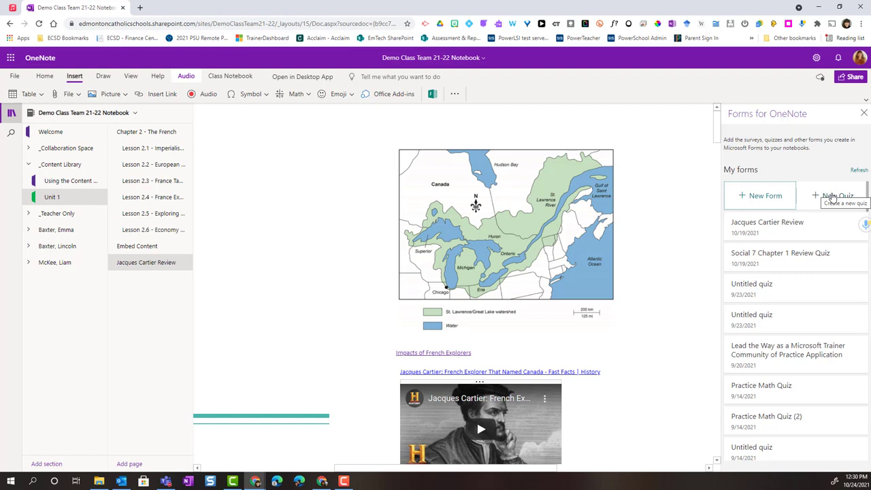
{"action": "mouse_move", "coordinate": [808, 226]}
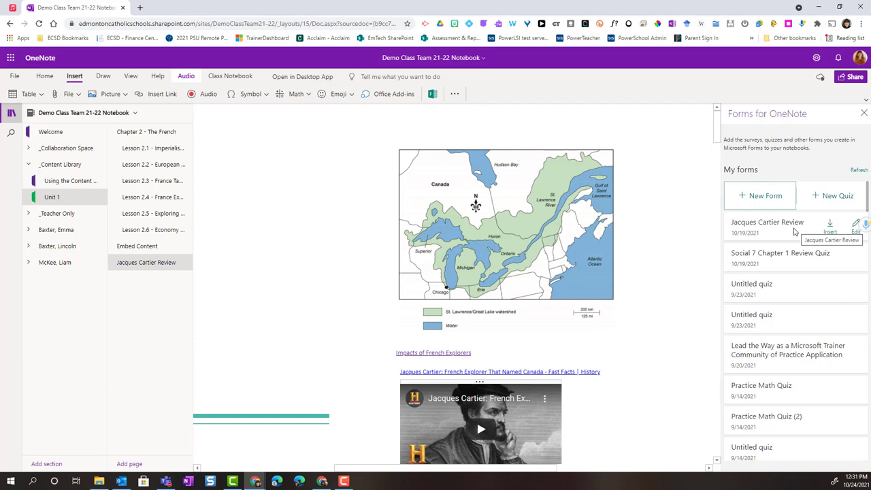
Step: Insert the Jacques Cartier Review quiz beside the map and close the Forms panel
{"action": "left_click", "coordinate": [832, 229]}
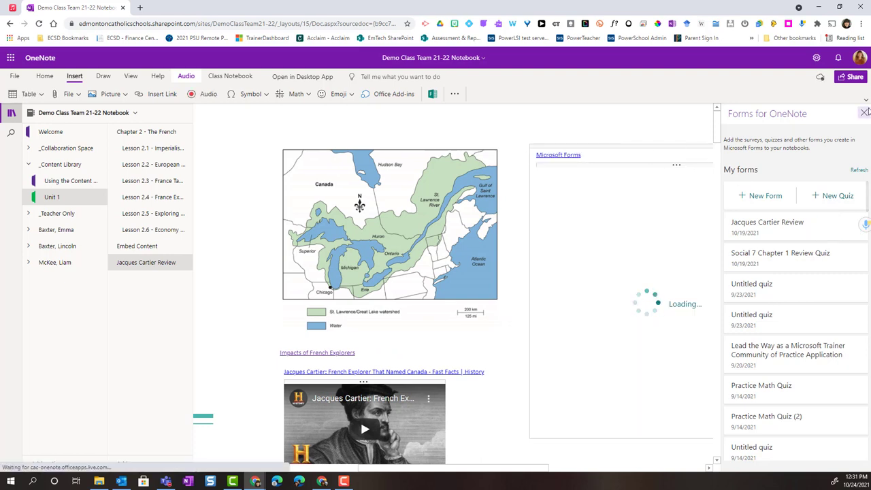
{"action": "left_click", "coordinate": [865, 112]}
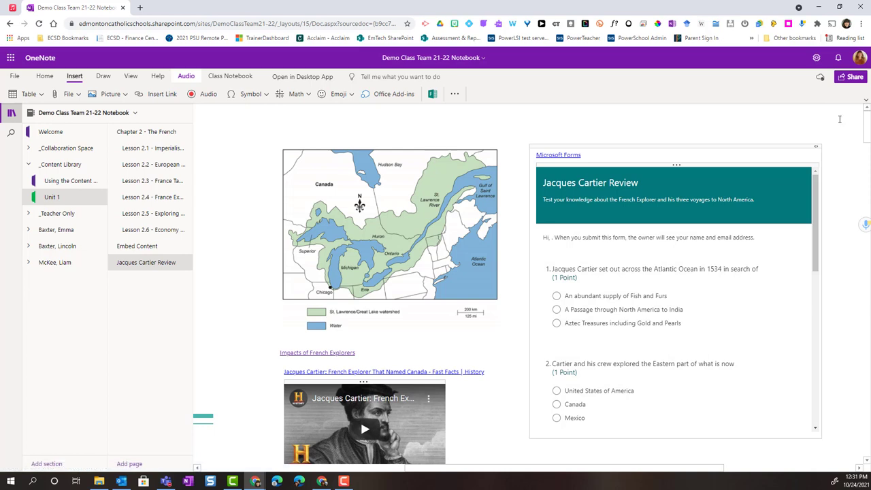